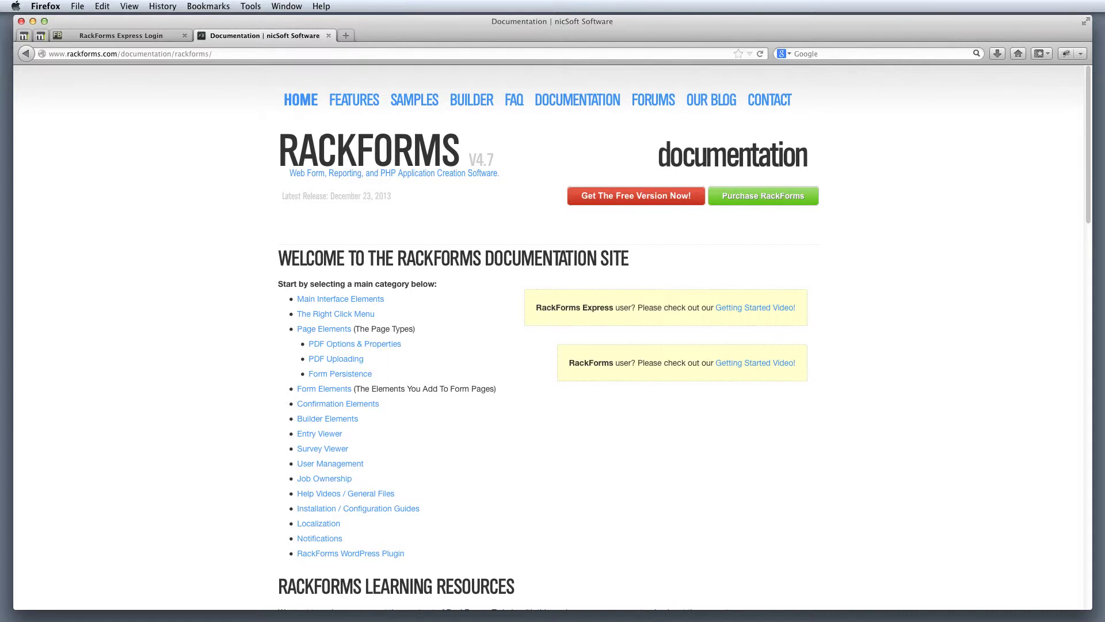
Step: Switch from the RackForms documentation site to the RackForms Express Login browser tab
double_click(145, 53)
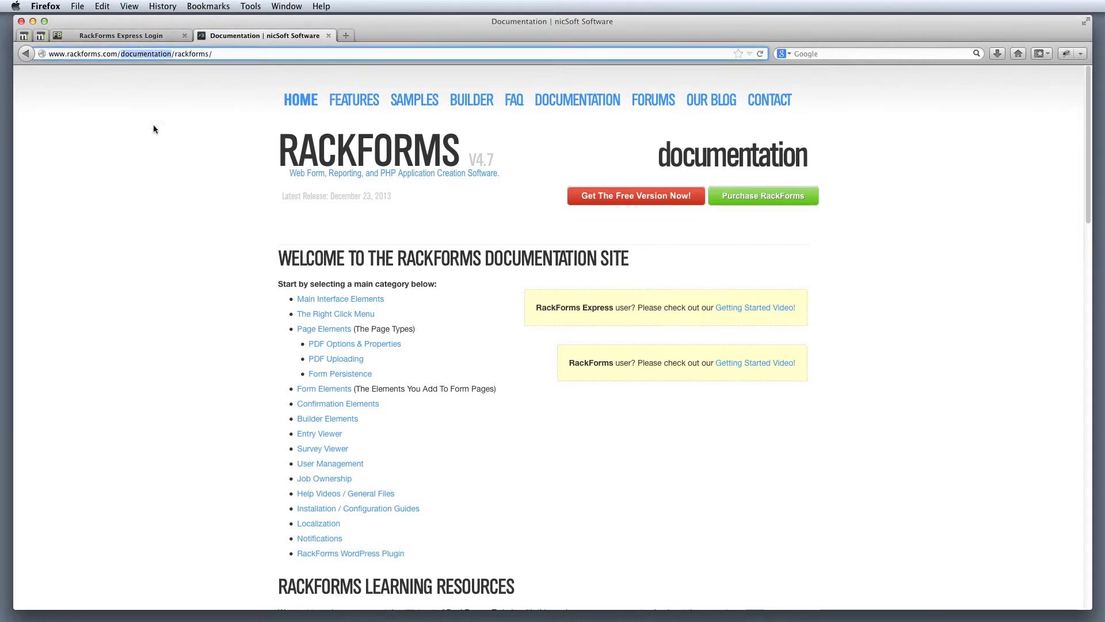
click(170, 177)
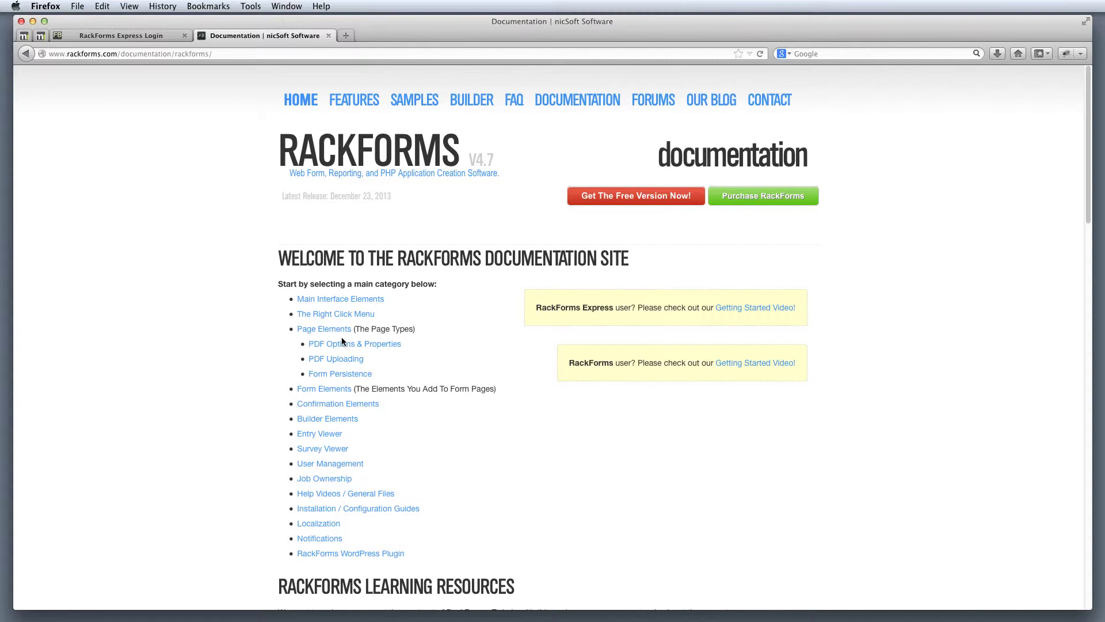
click(154, 36)
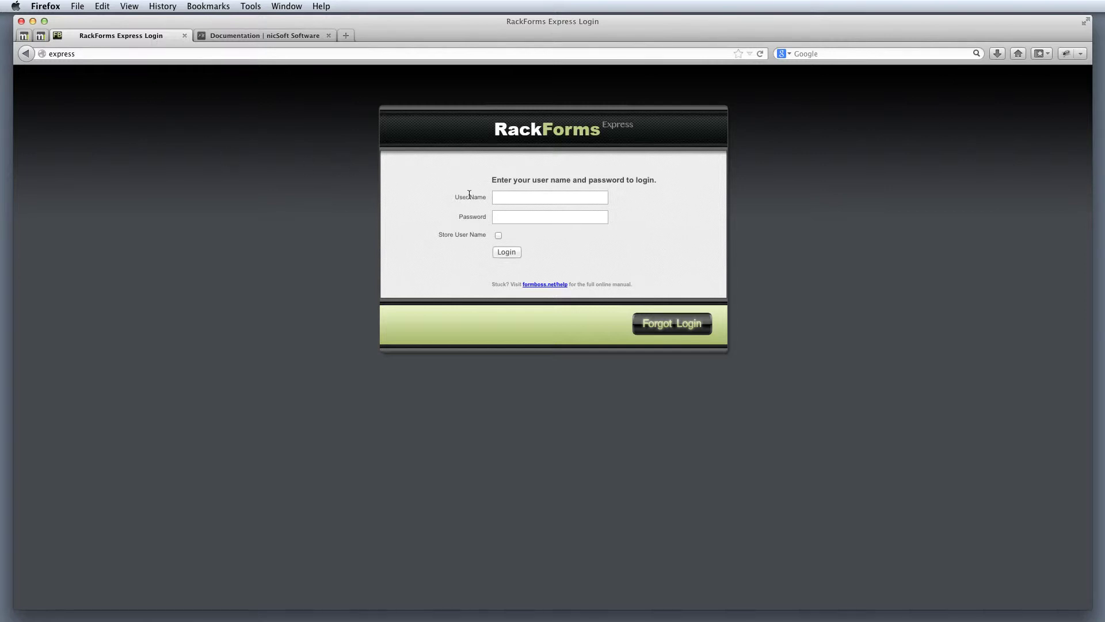
Step: Log in with the account's user name and password to reach the Editor
click(506, 195)
text(matt)
key(Tab)
text(**)
key(Return)
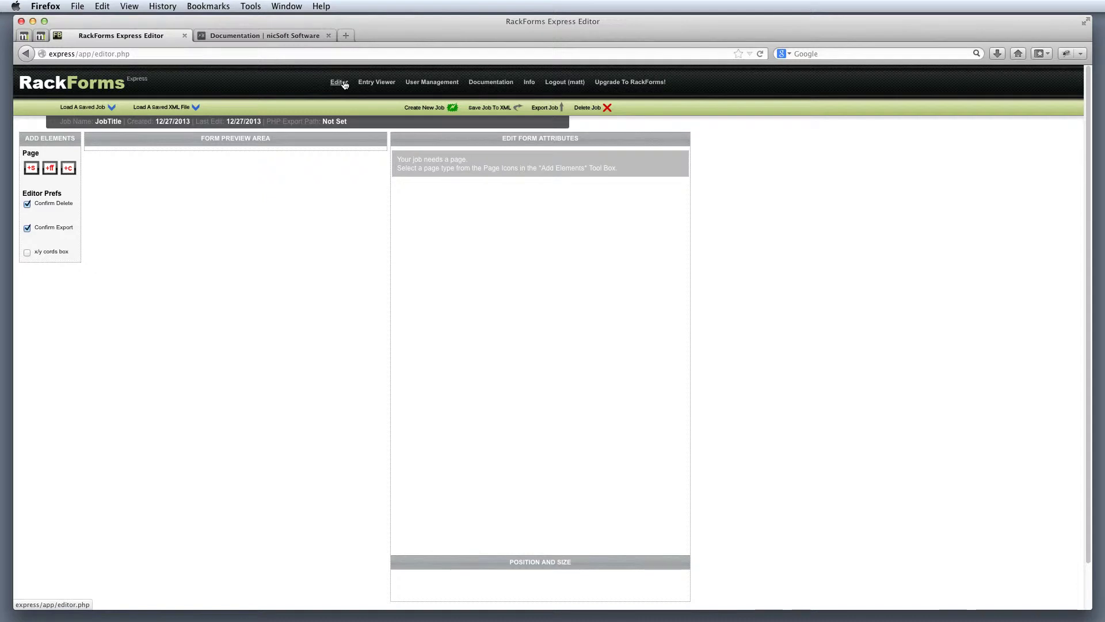
Step: Browse the Entry Viewer, Documentation and PHP Info pages, ending on User Management
click(372, 84)
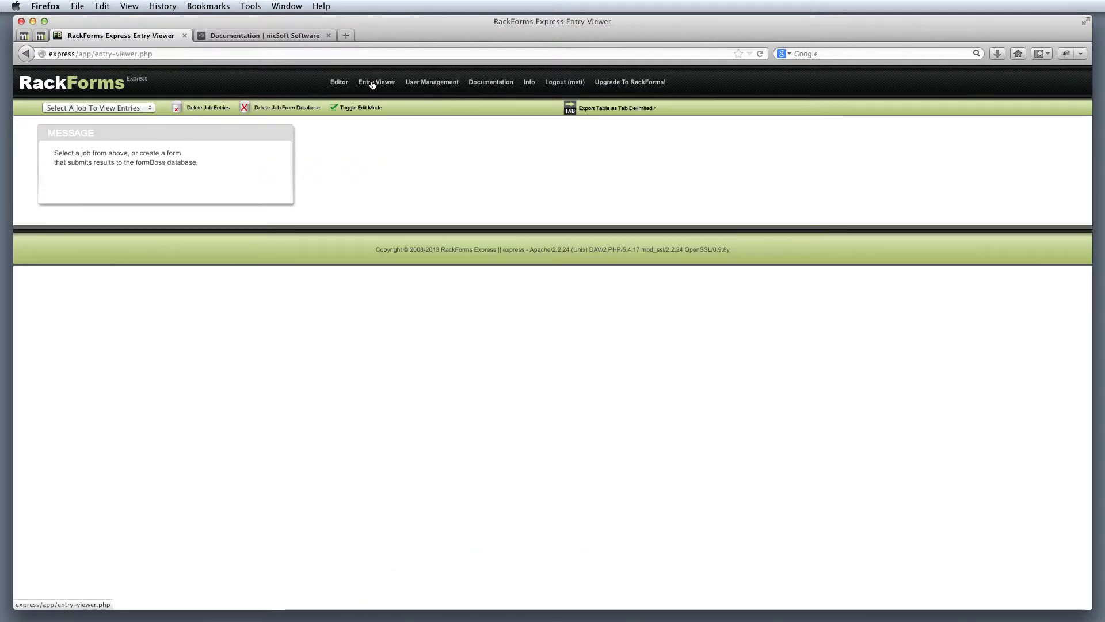
click(426, 84)
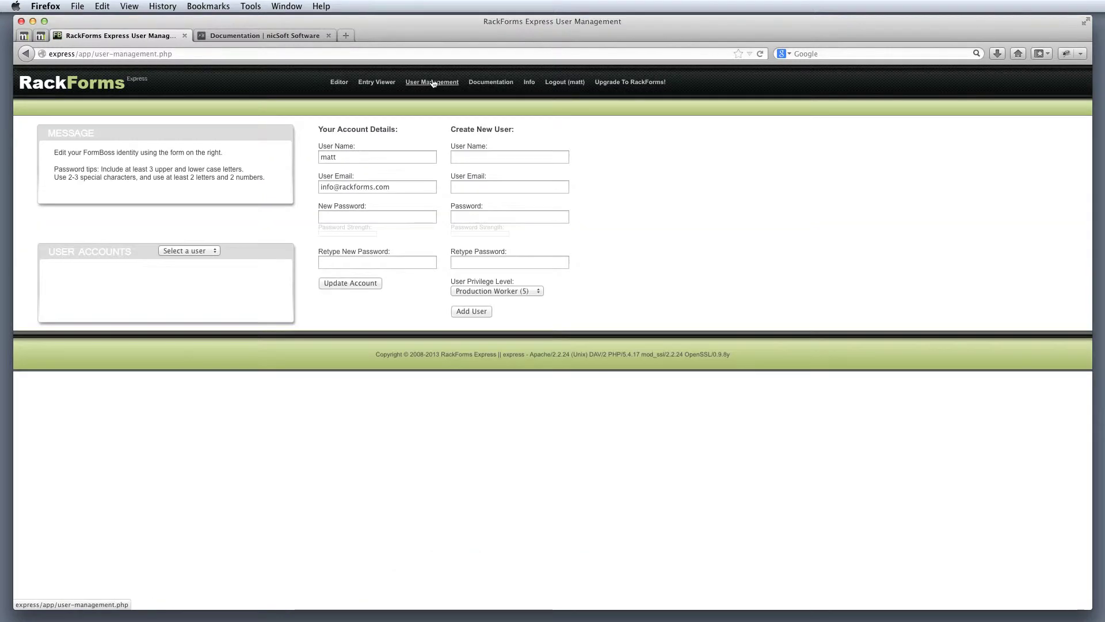
click(491, 81)
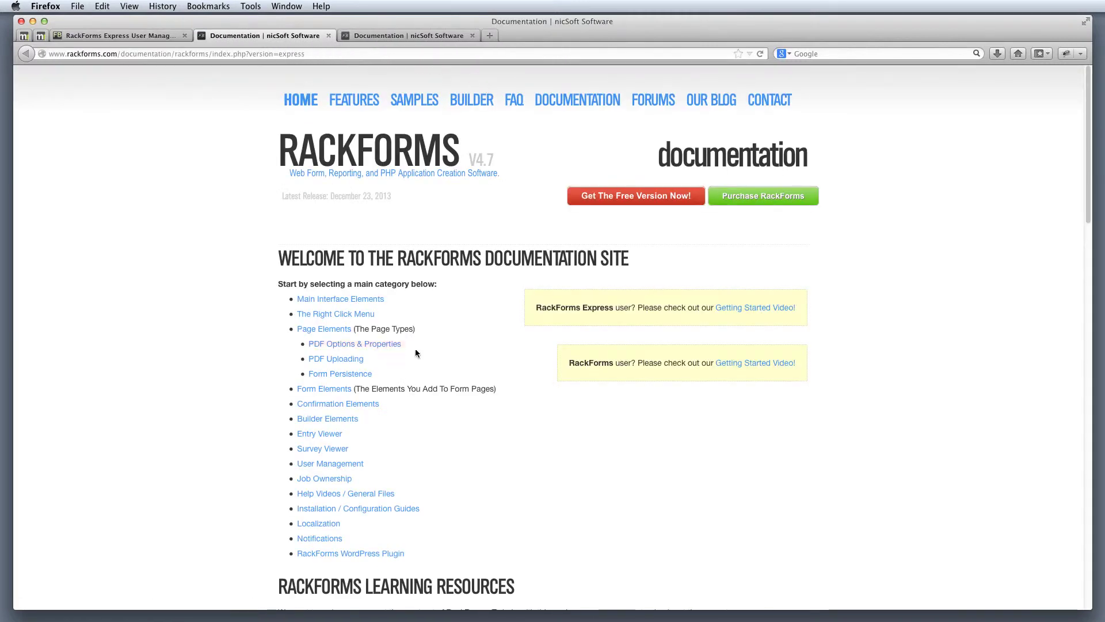
click(329, 36)
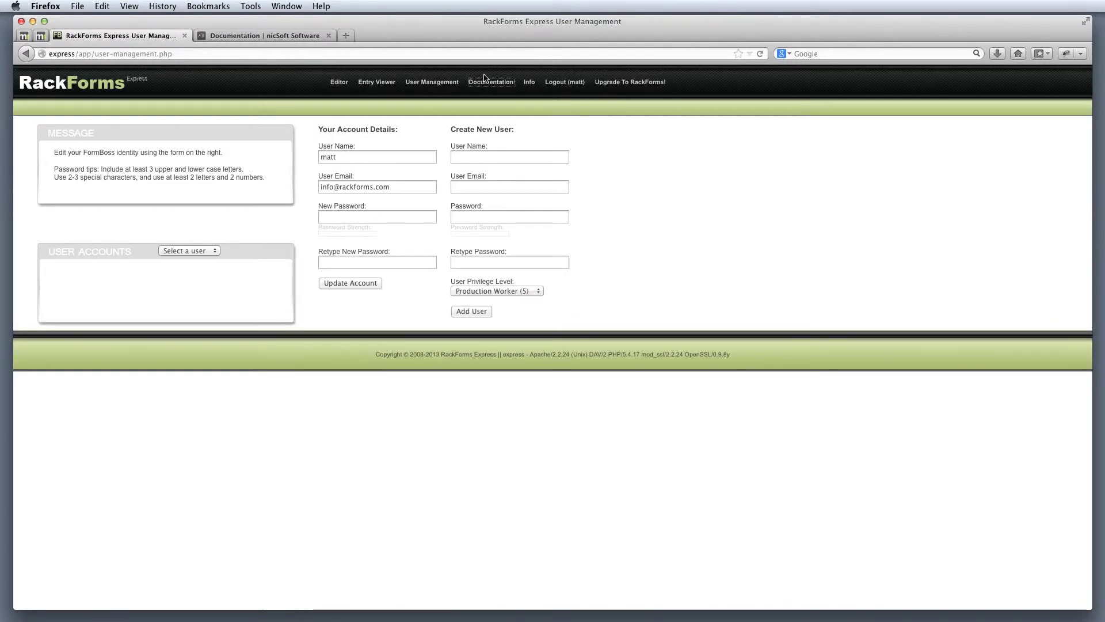
click(530, 82)
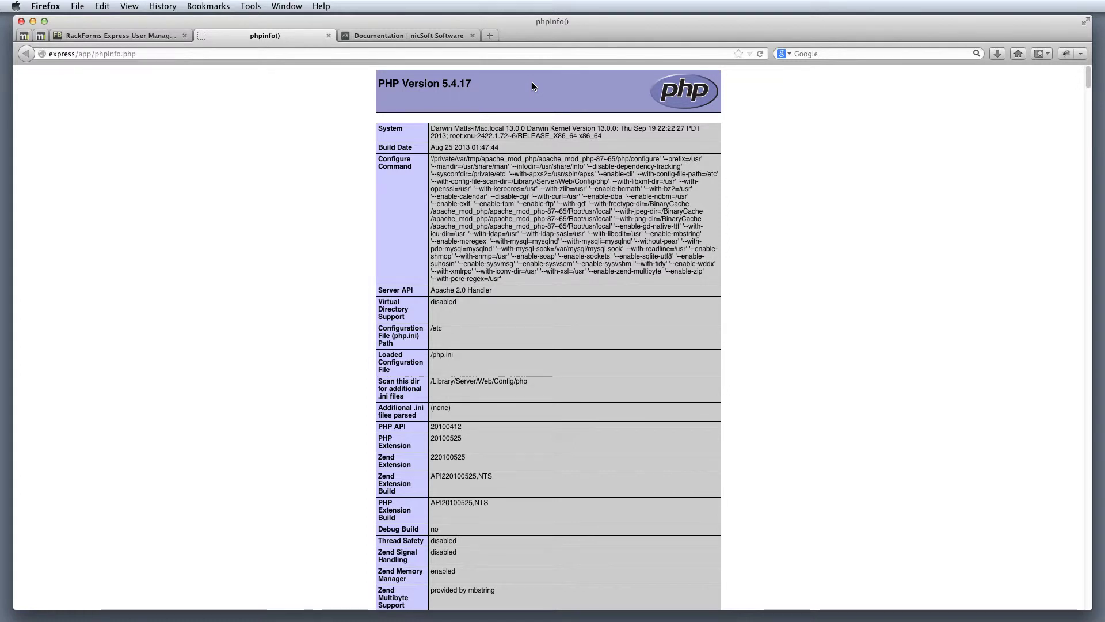
click(329, 36)
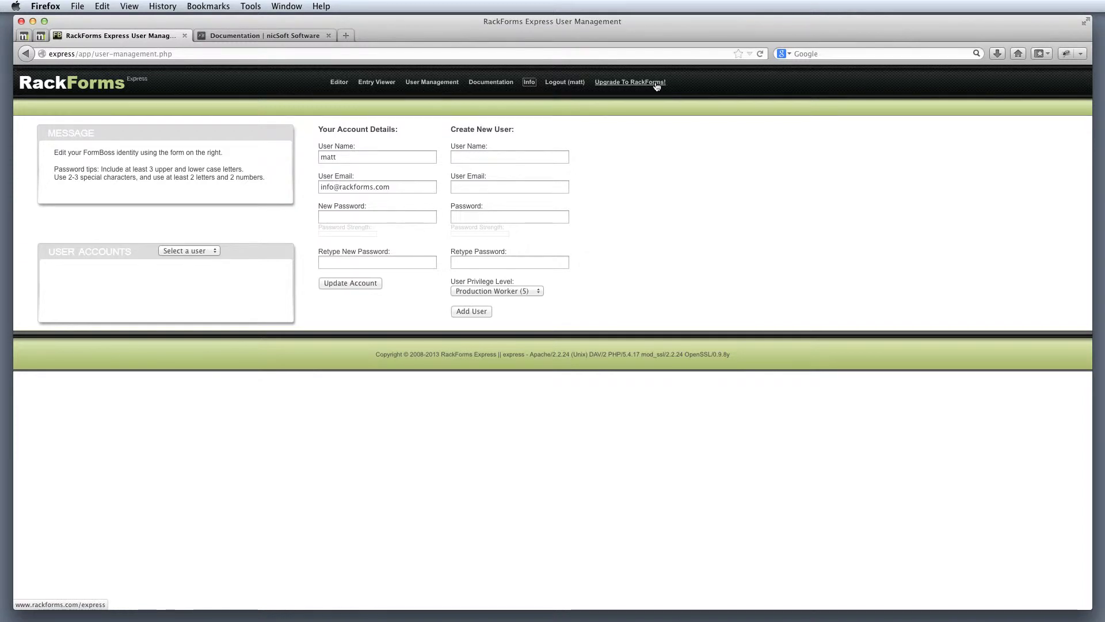
Step: Back in the Editor, rename the job from JobTitle to 'demo'
click(339, 86)
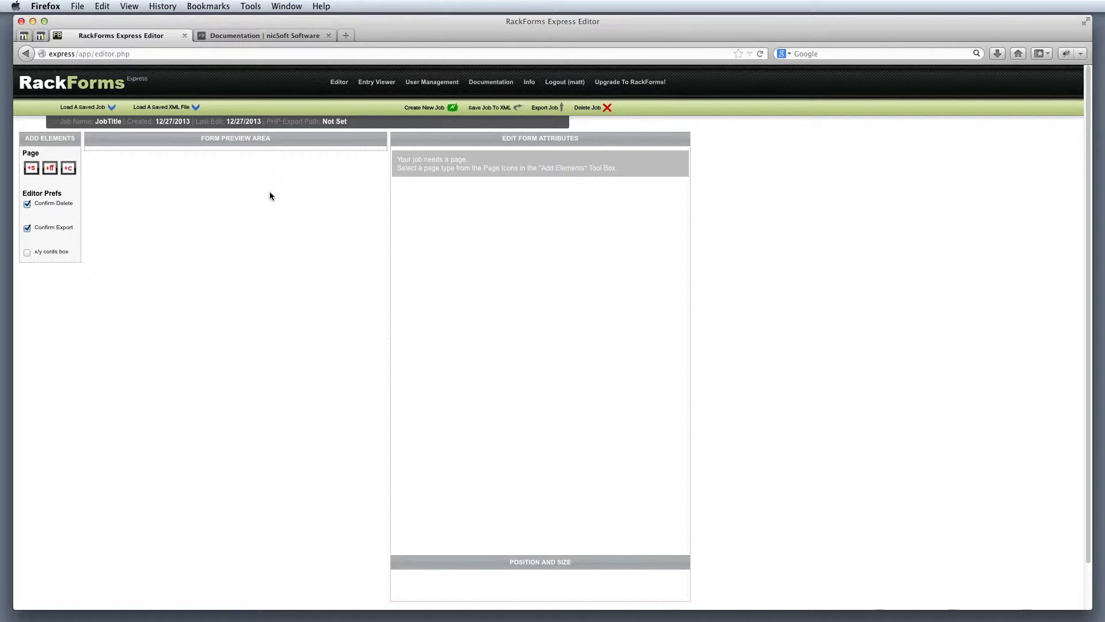
click(110, 122)
text(demo)
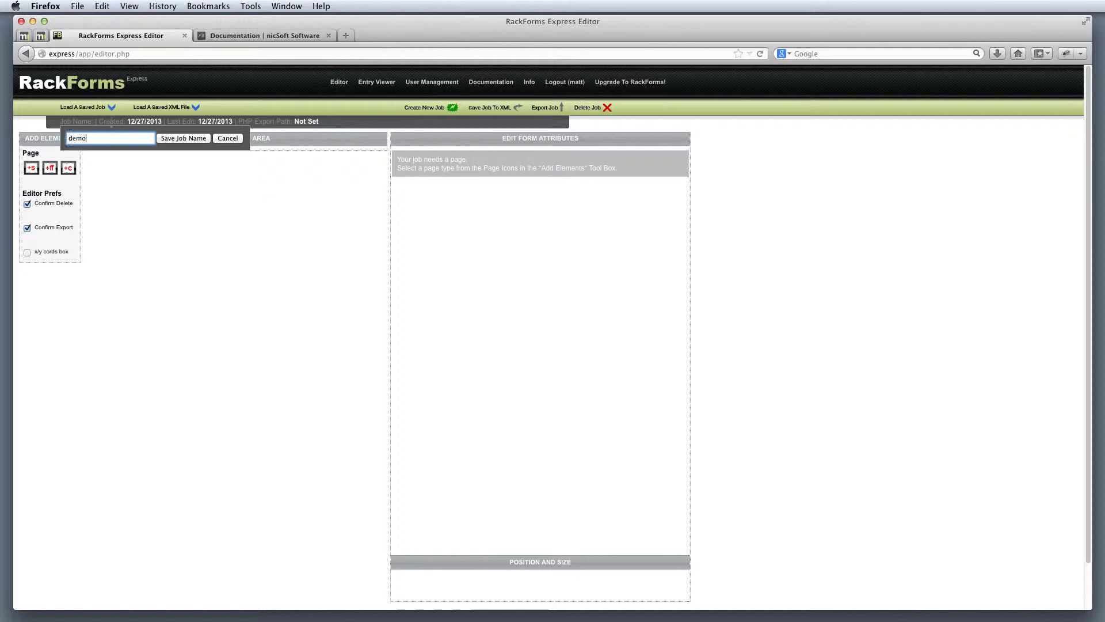
key(Return)
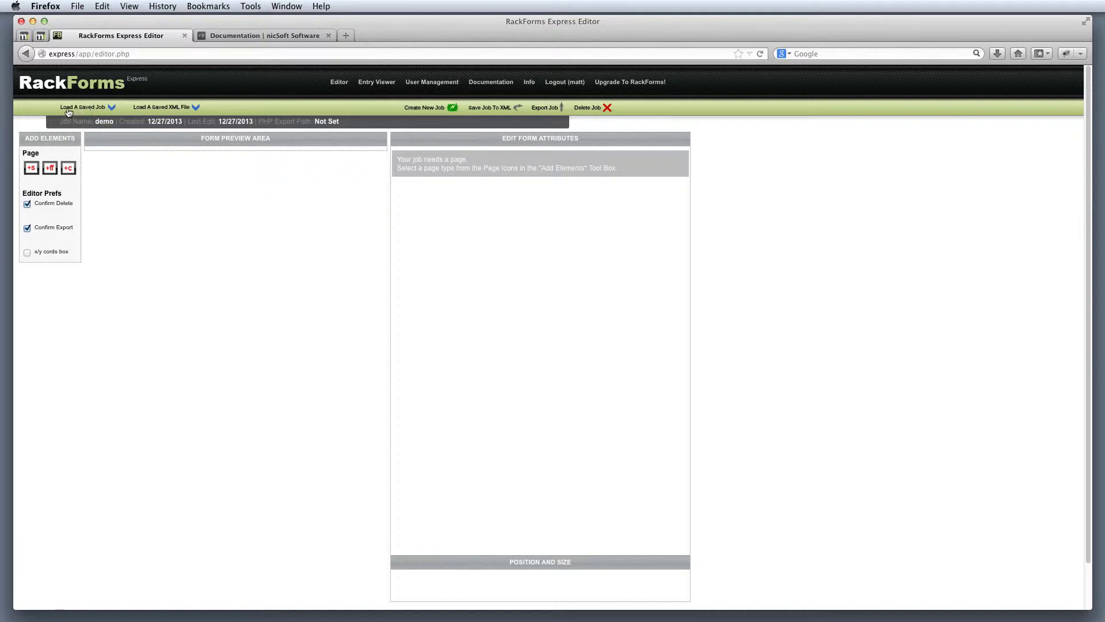
click(86, 110)
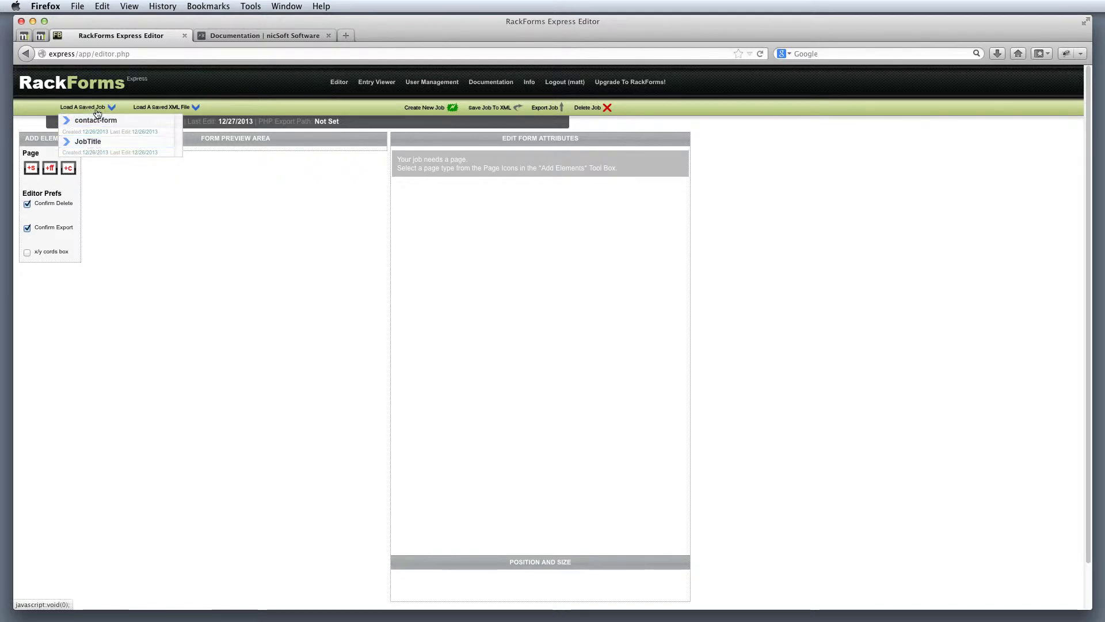
click(98, 109)
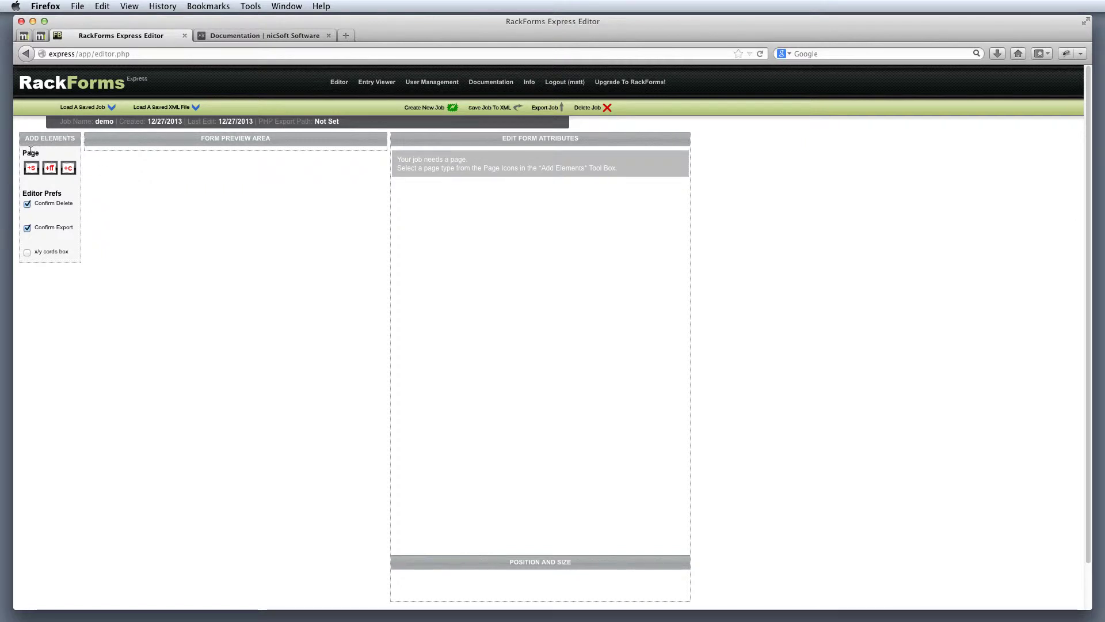
drag(25, 139, 74, 137)
drag(199, 138, 271, 142)
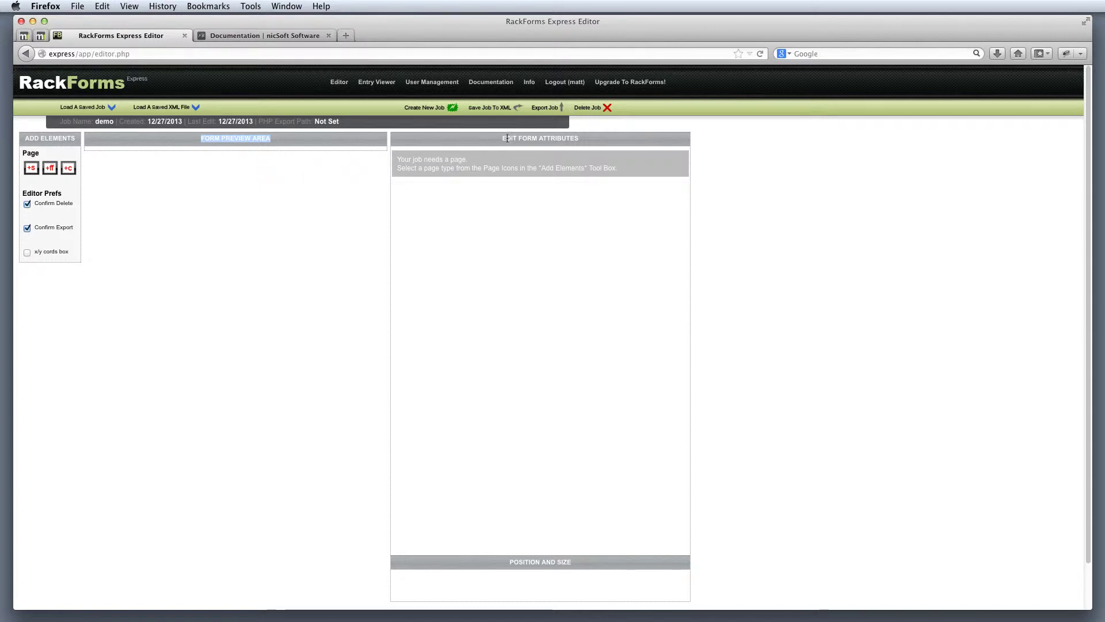
drag(505, 139, 579, 140)
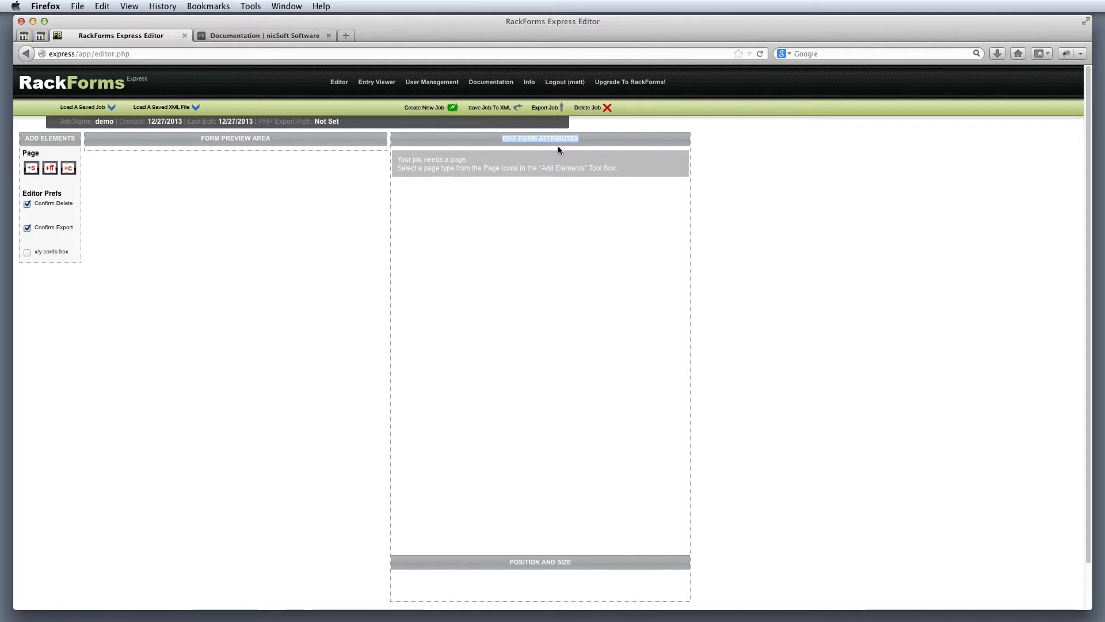
click(310, 165)
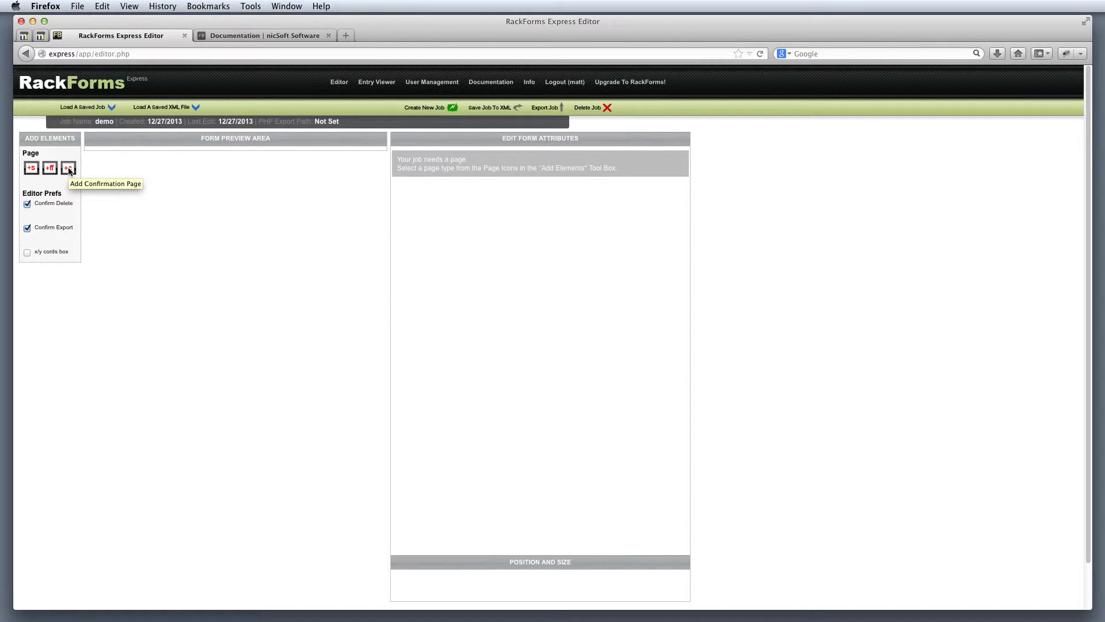
Step: Add a sortable form page and a Confirmation Page to the demo job
click(30, 169)
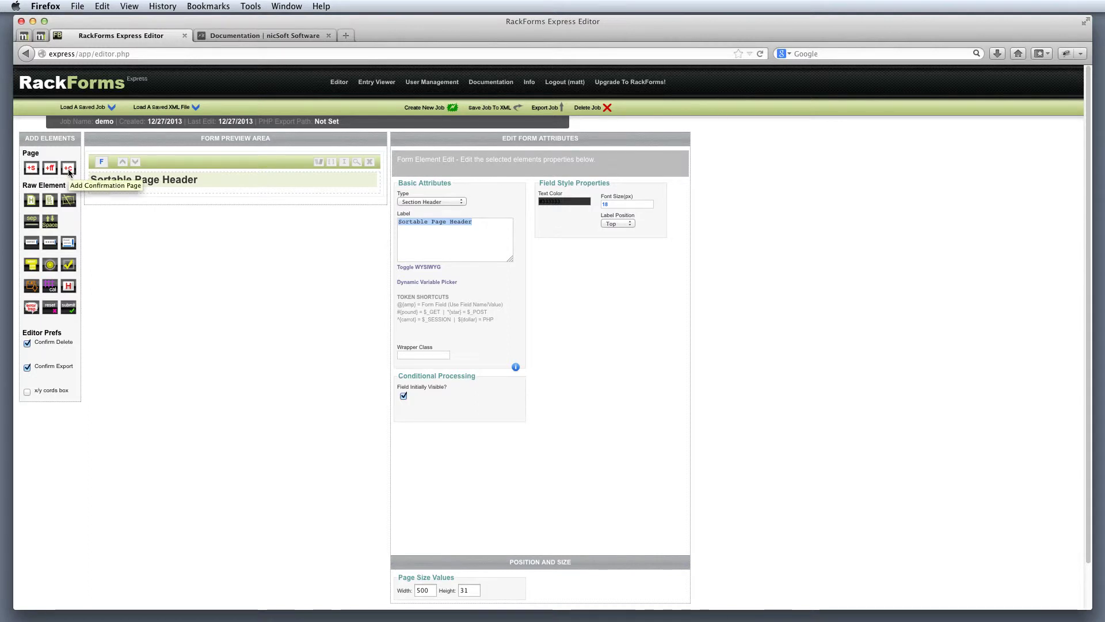
click(69, 171)
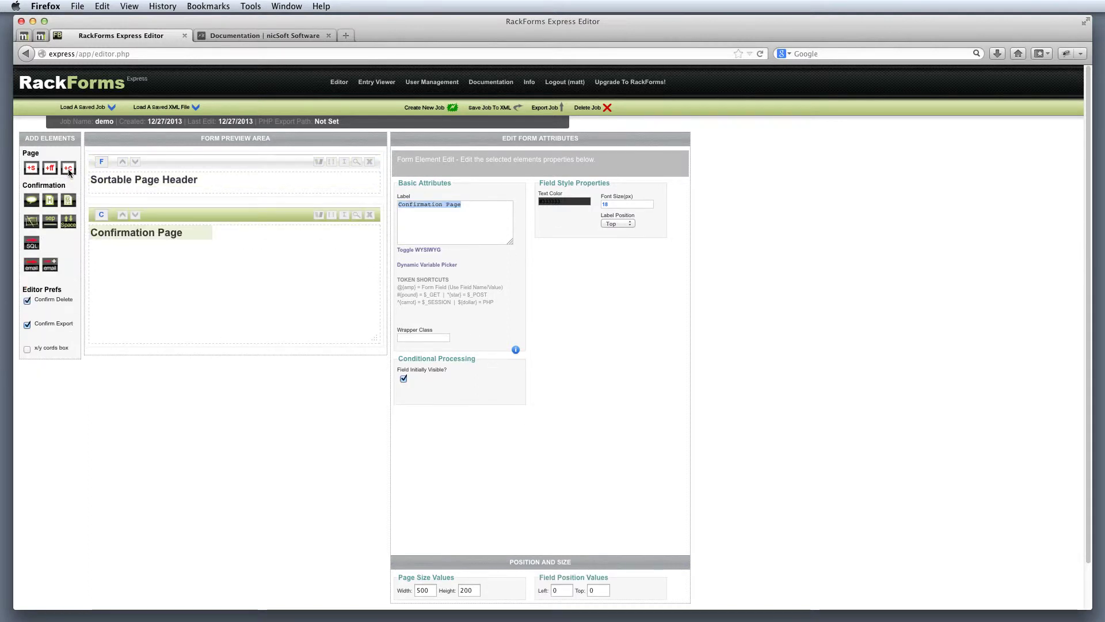
click(230, 163)
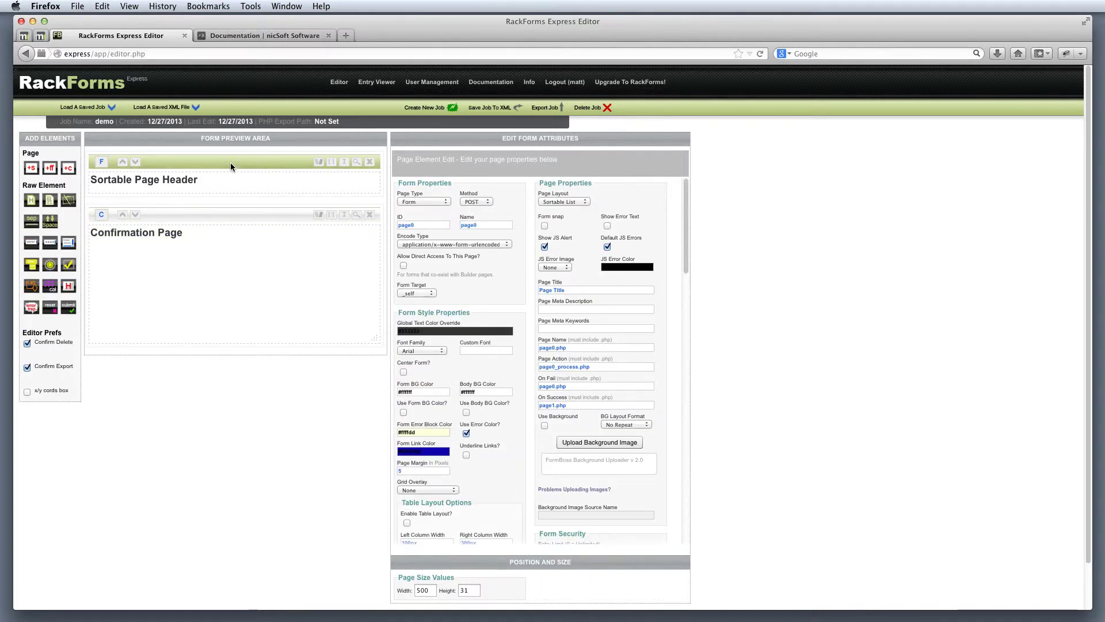
Step: Add two text fields, a text area and a Submit button to the form page
drag(67, 185, 24, 187)
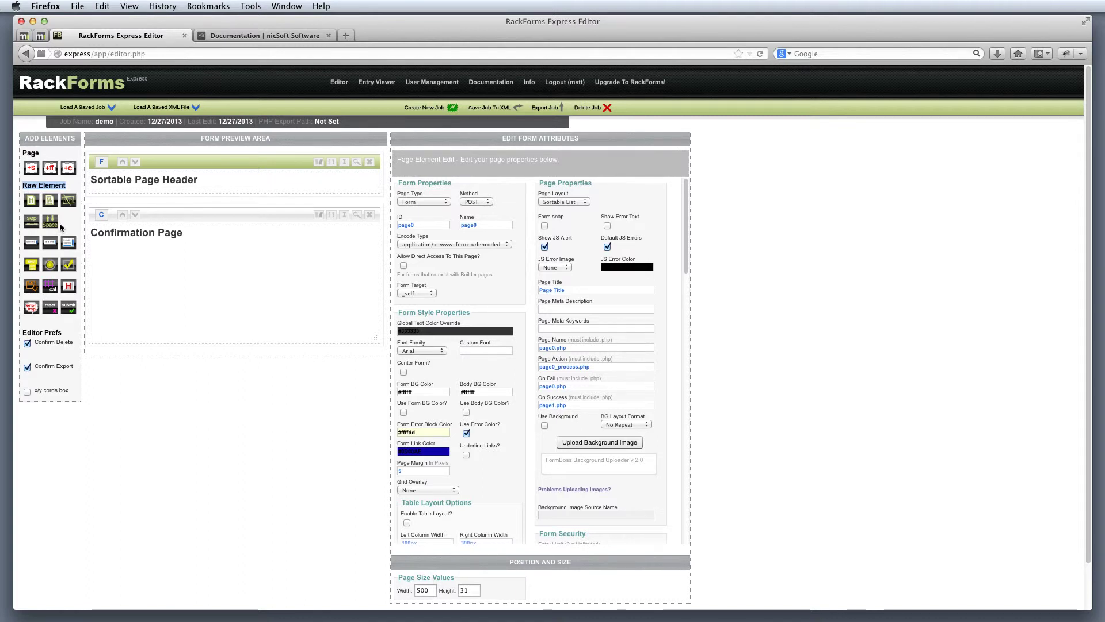
click(32, 246)
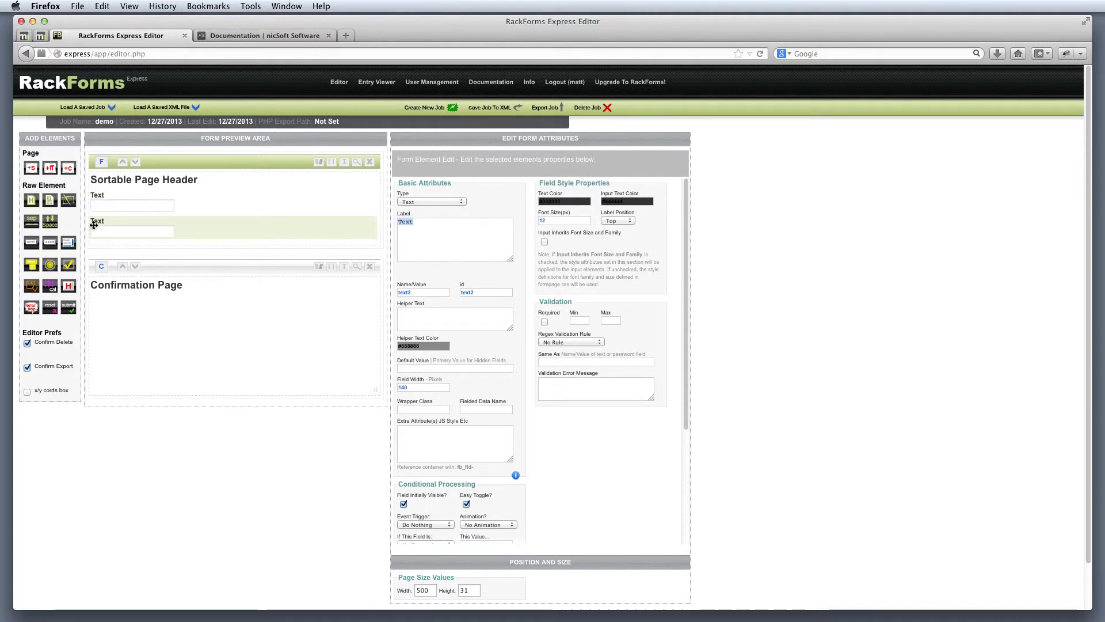
click(68, 244)
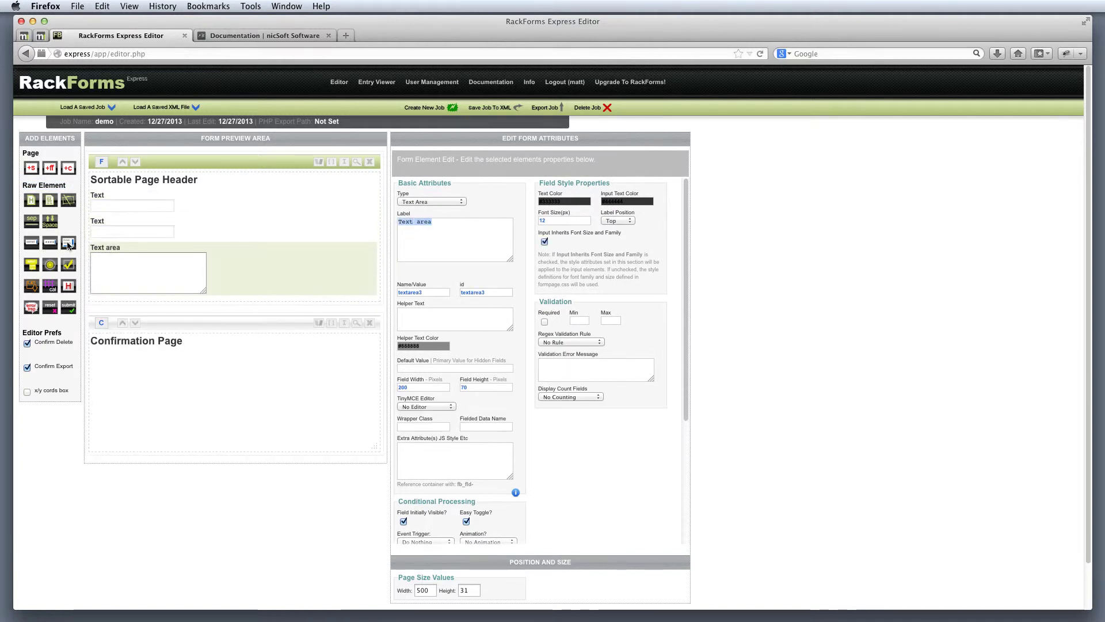
click(70, 309)
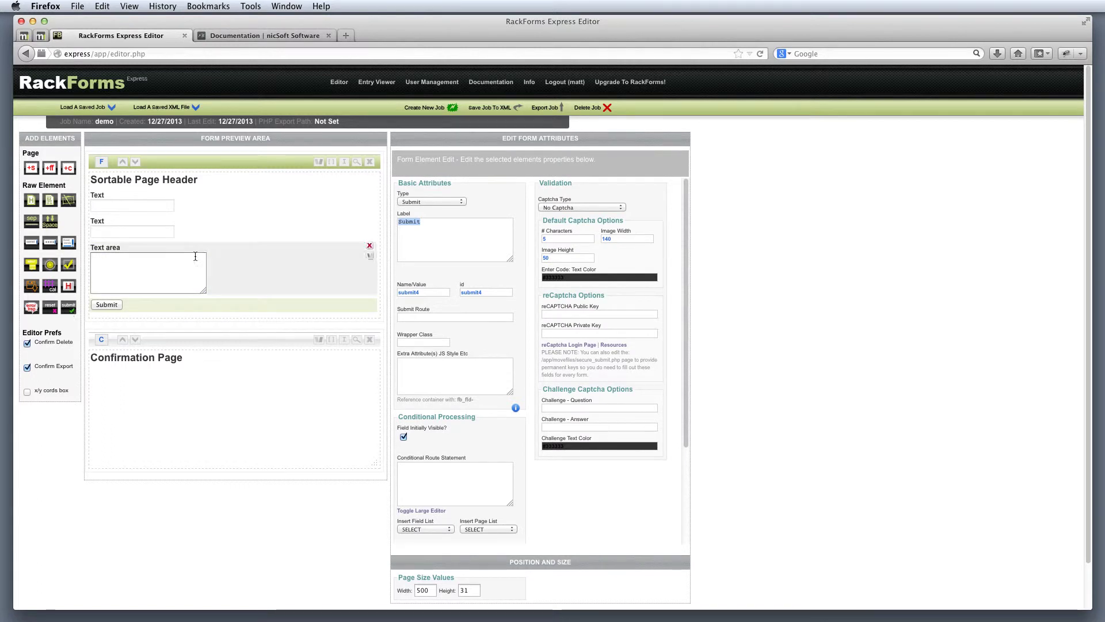
click(216, 181)
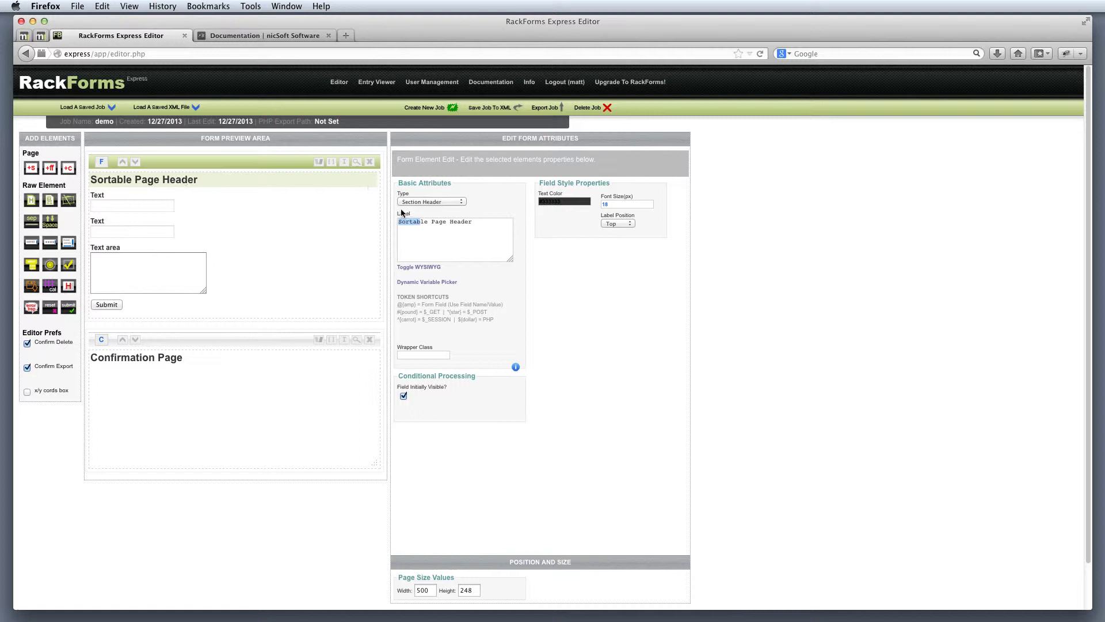
Step: Change the page header label to 'Contact Form'
click(462, 223)
drag(480, 223, 394, 220)
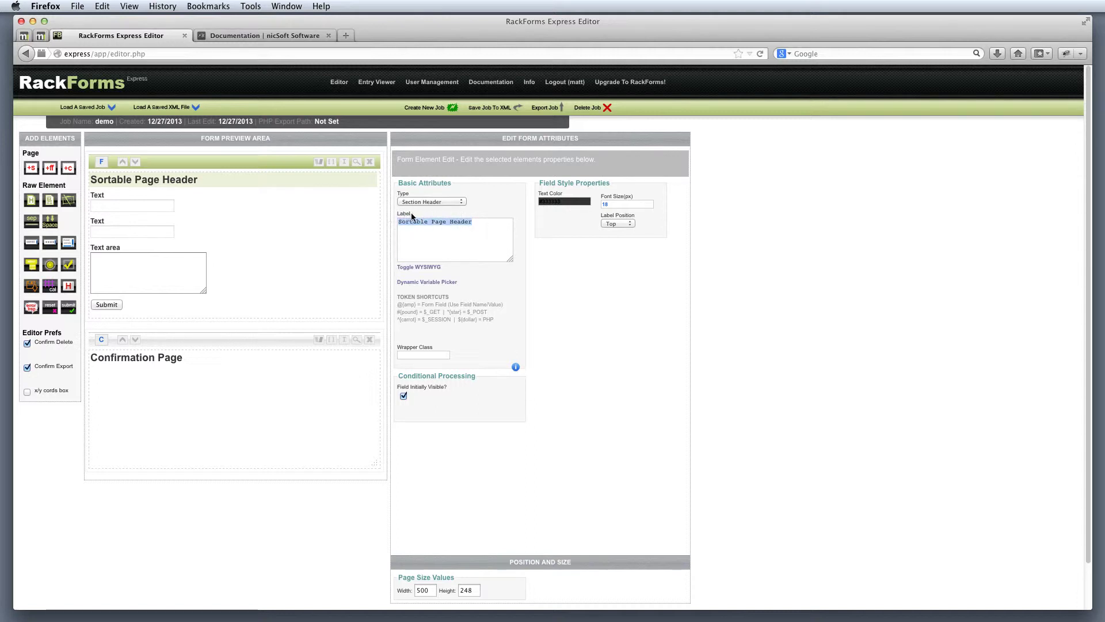
double_click(405, 214)
drag(484, 221, 399, 222)
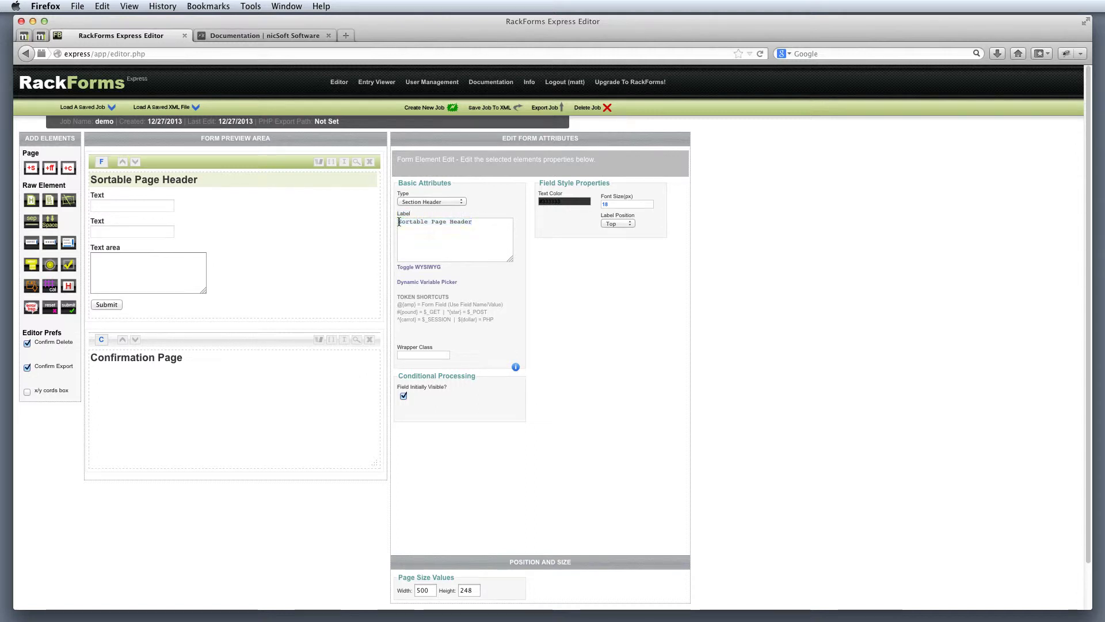
triple_click(399, 222)
text(Contact Form)
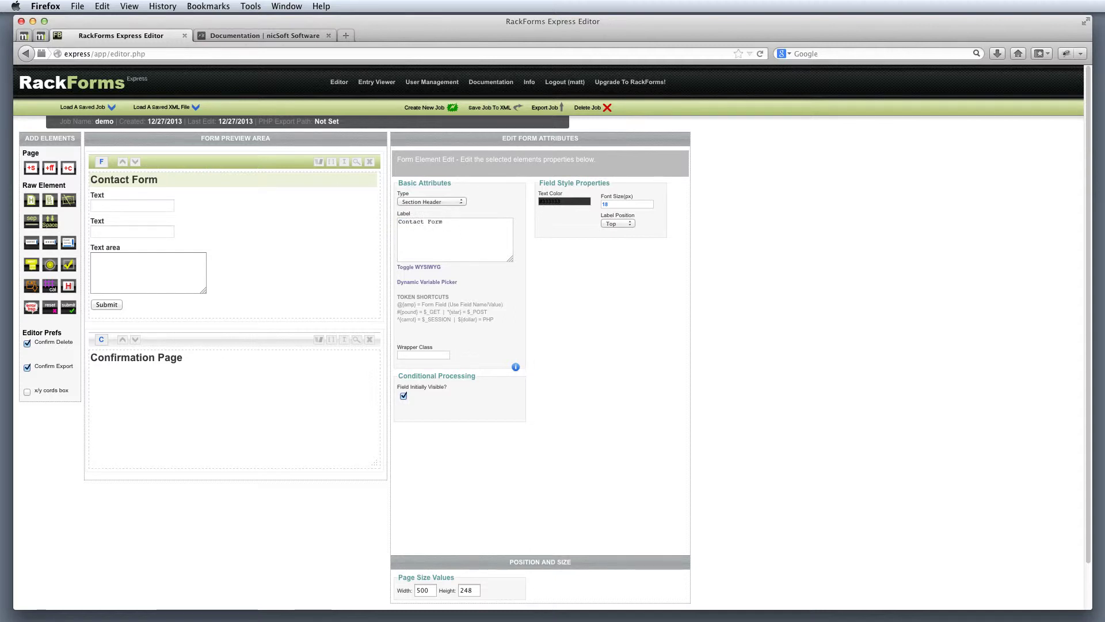
Step: Relabel the two text fields and text area as Name, Email and Contact Message
mouse_move(293, 199)
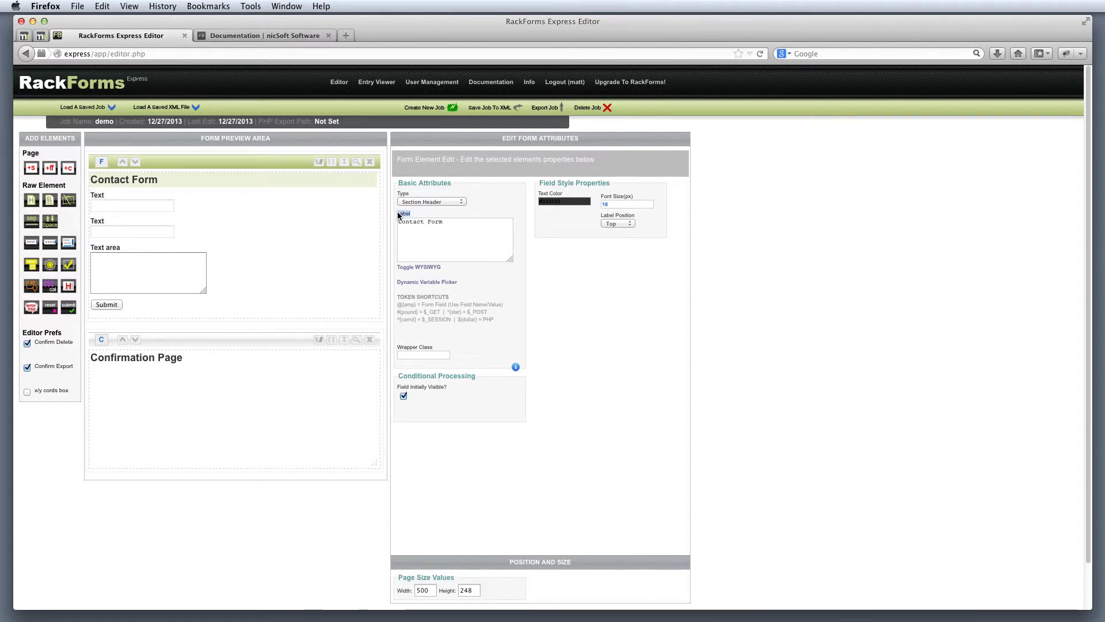
click(217, 198)
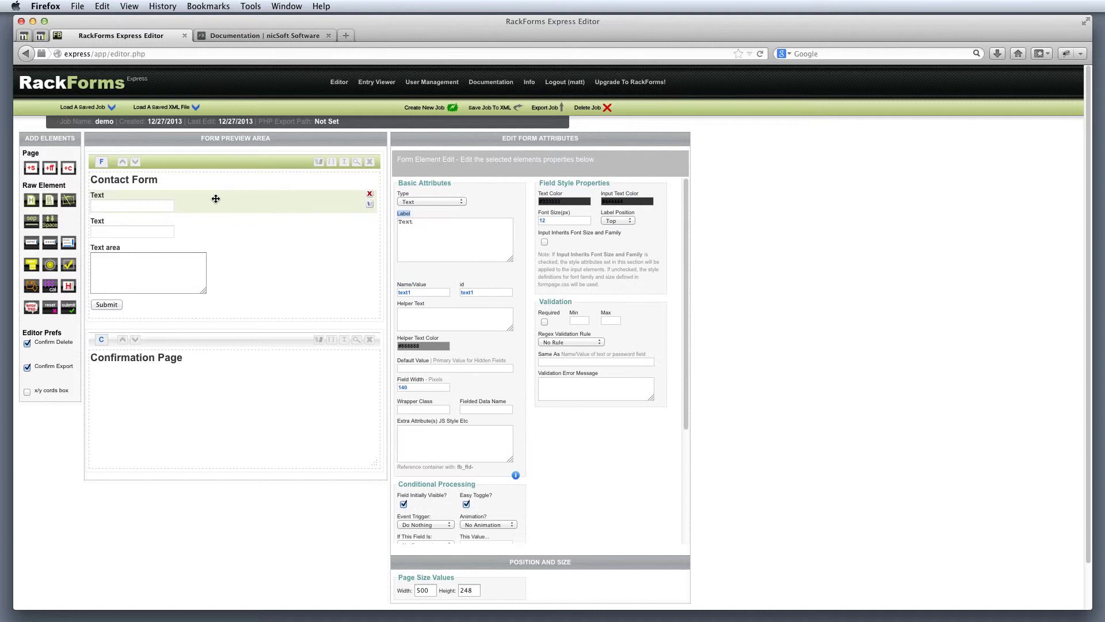
drag(416, 224, 388, 222)
text(Name)
mouse_move(156, 194)
click(193, 222)
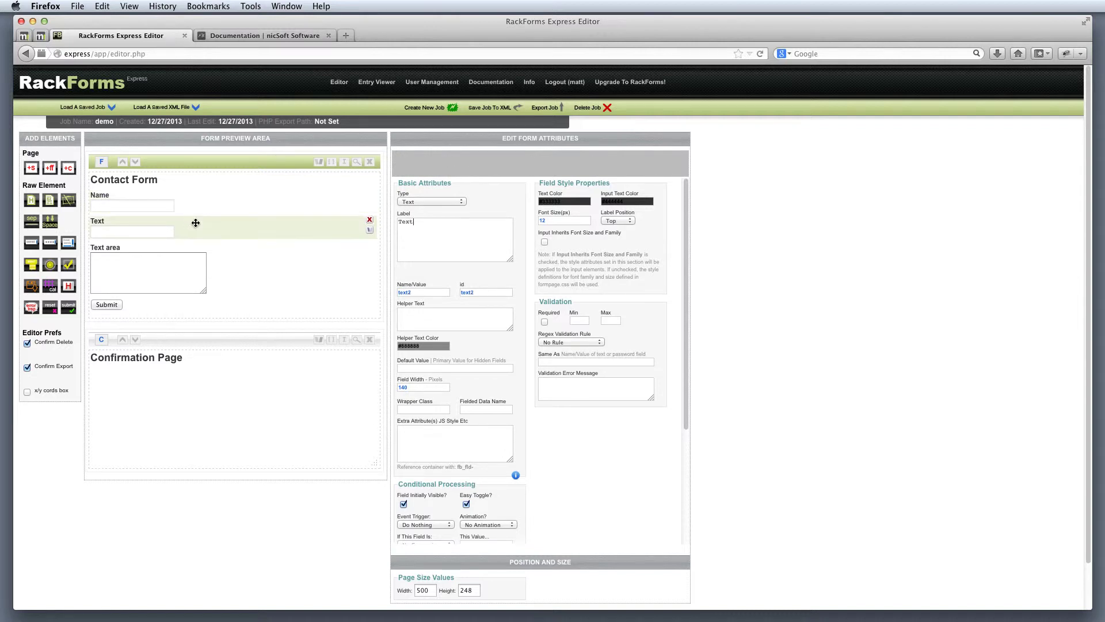
click(426, 224)
double_click(397, 225)
text(Email)
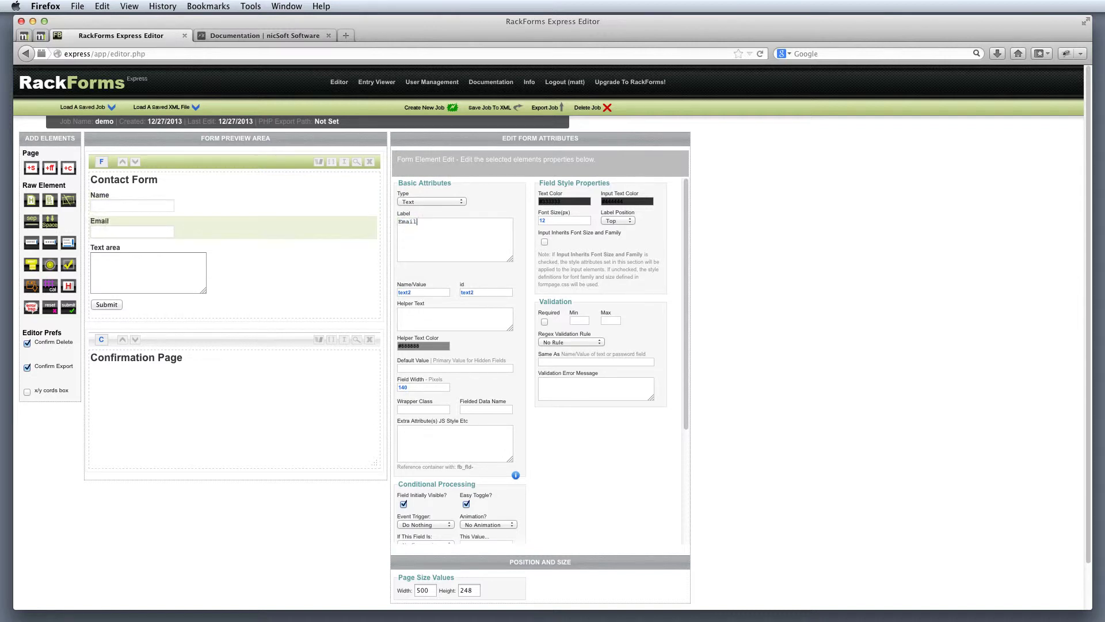
click(295, 257)
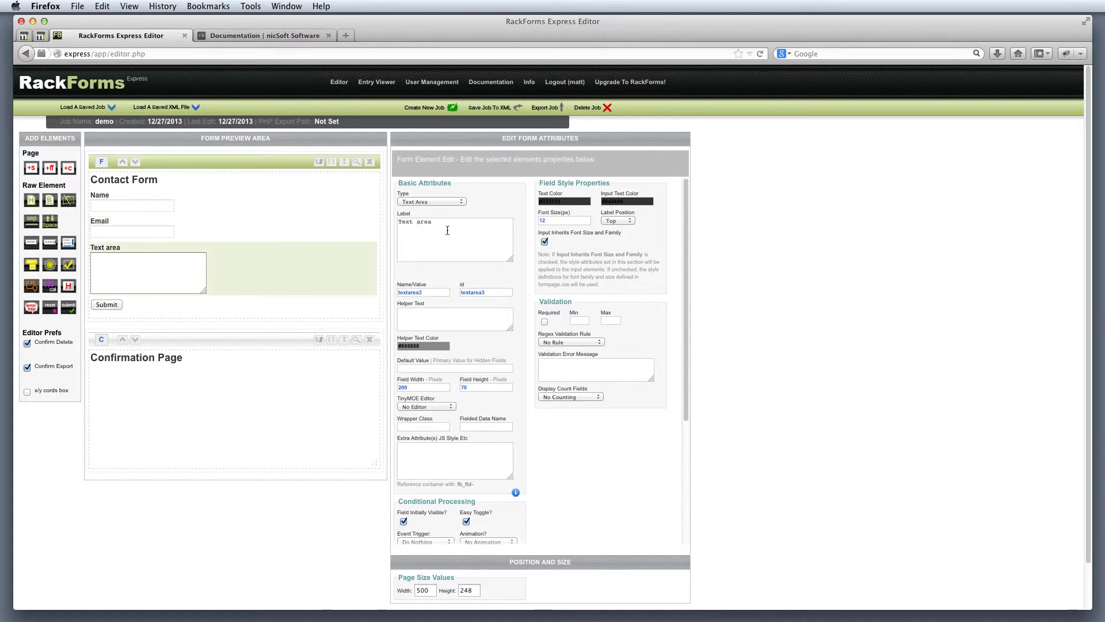
triple_click(406, 223)
text(Contact Message)
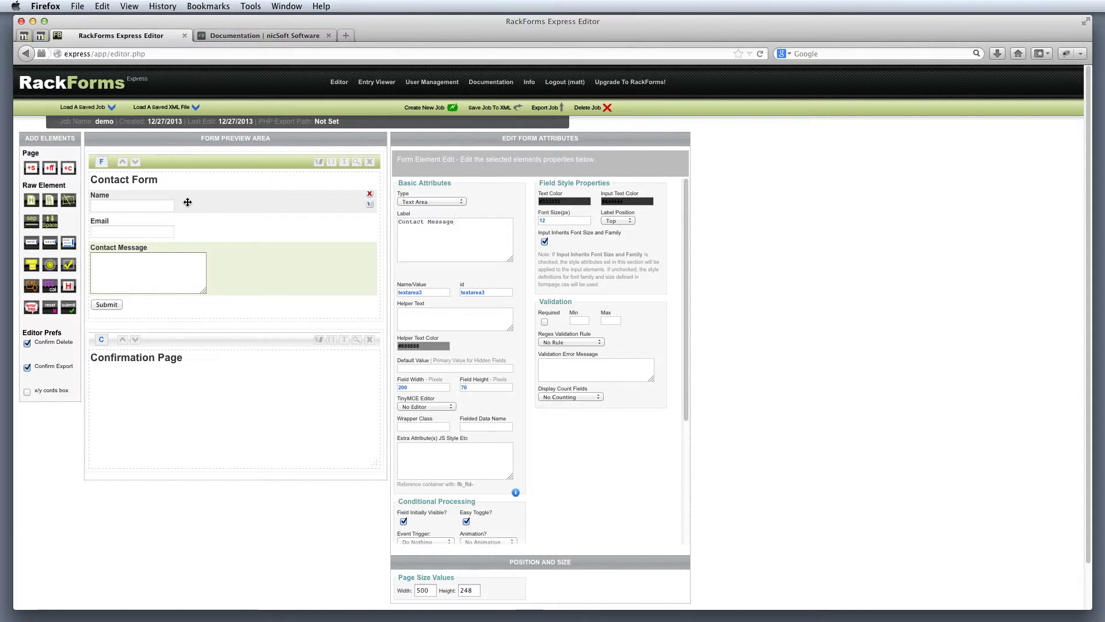
Step: Mark the Name field as required
click(187, 202)
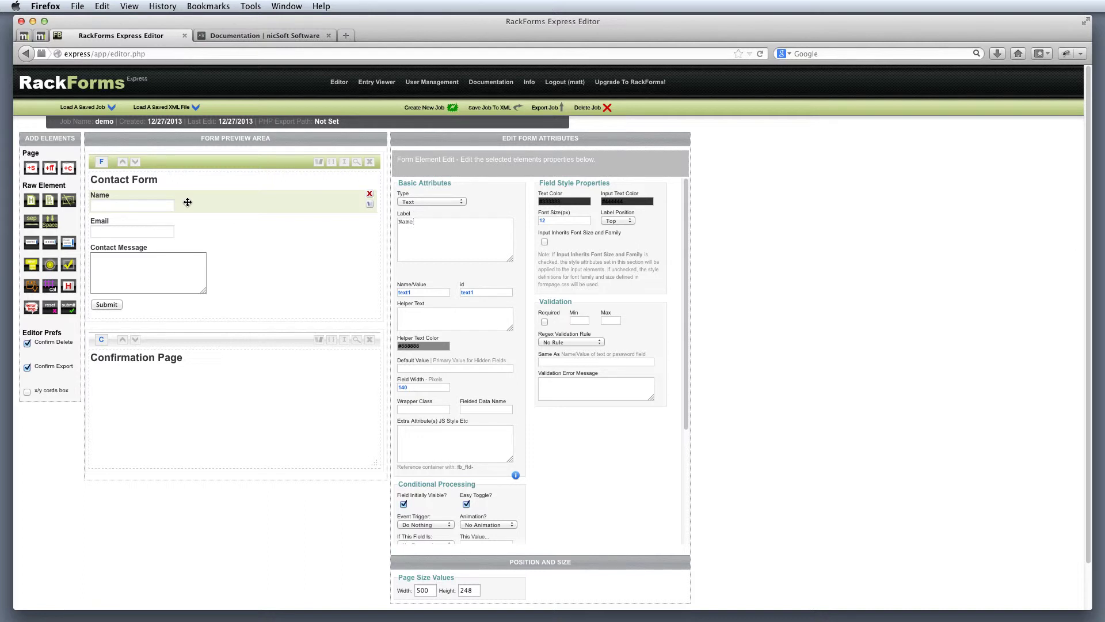
drag(551, 327, 558, 300)
click(574, 306)
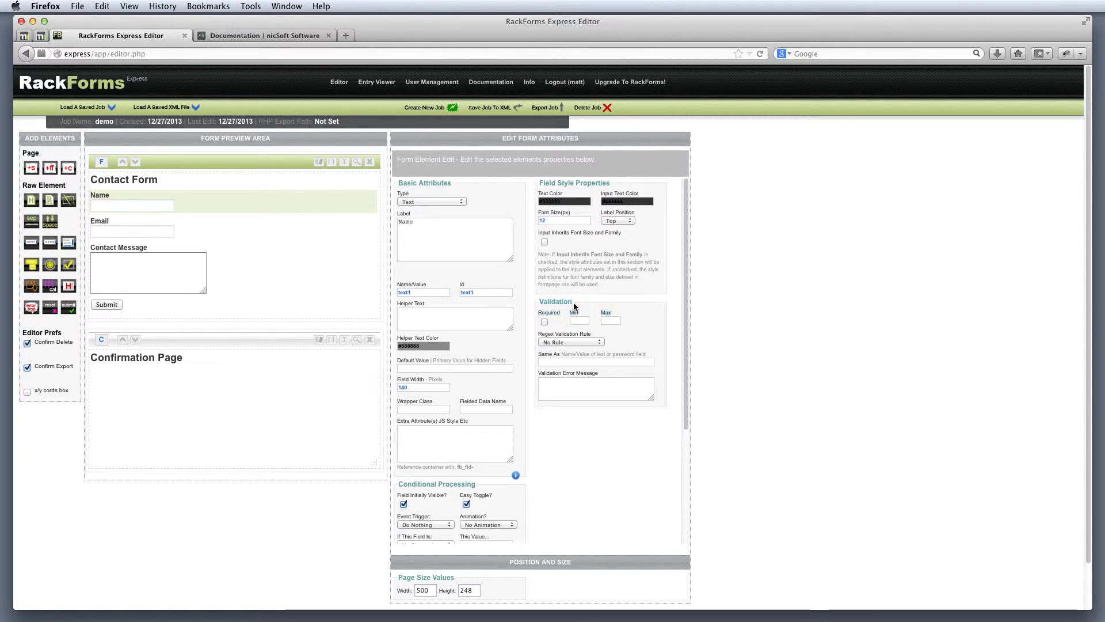
click(545, 321)
Step: Require Contact Message with a 20–200 character limit, then select the Confirmation Page
click(244, 266)
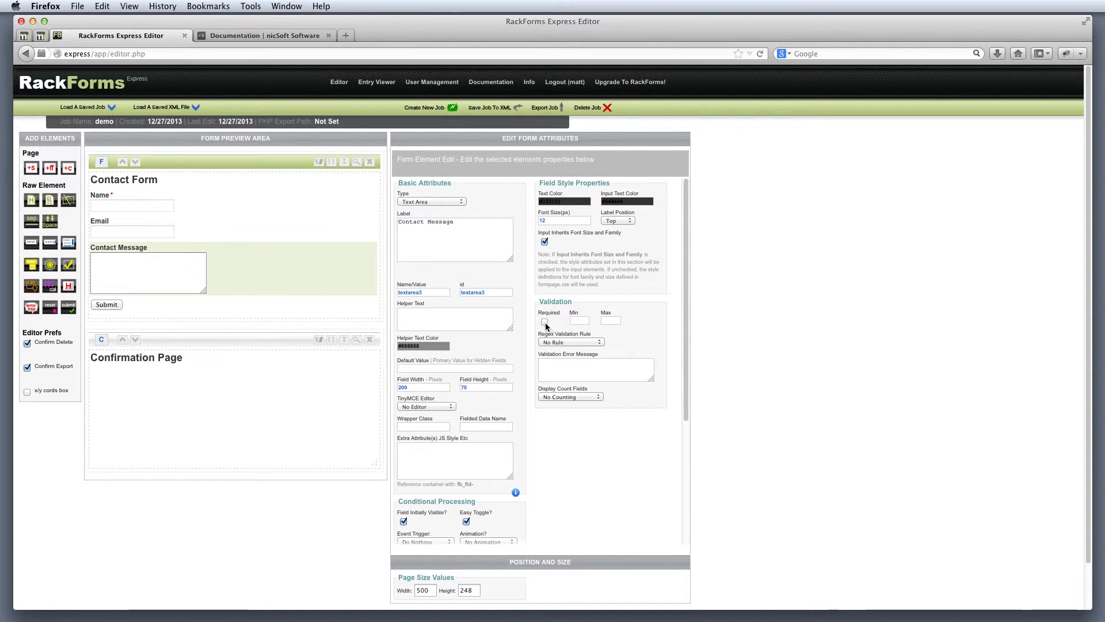
click(576, 321)
text(20)
text(20)
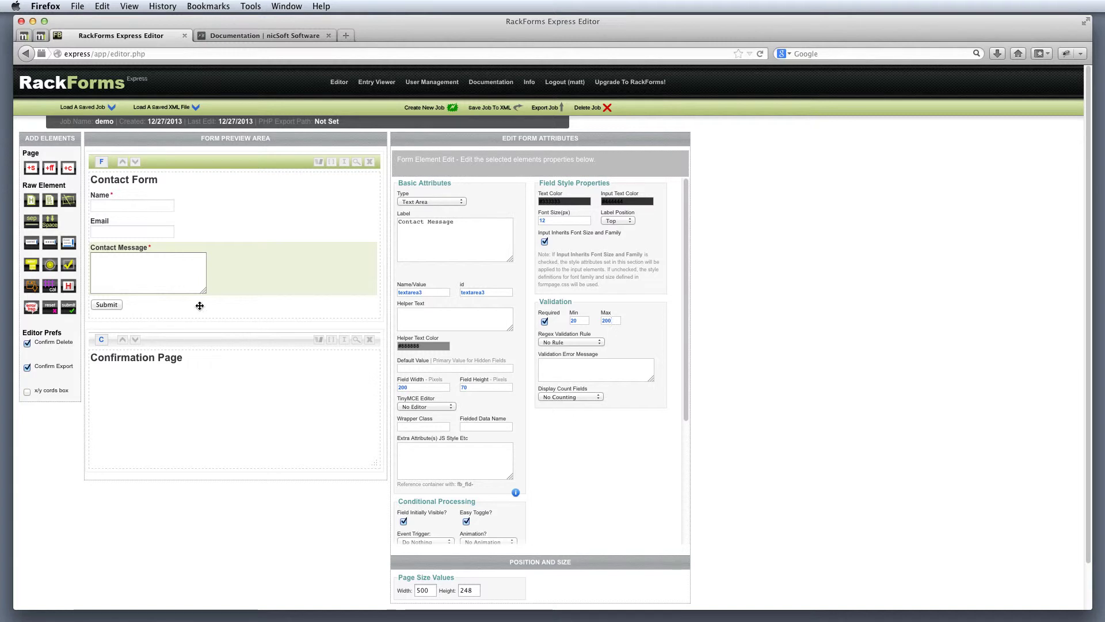
drag(66, 192, 22, 187)
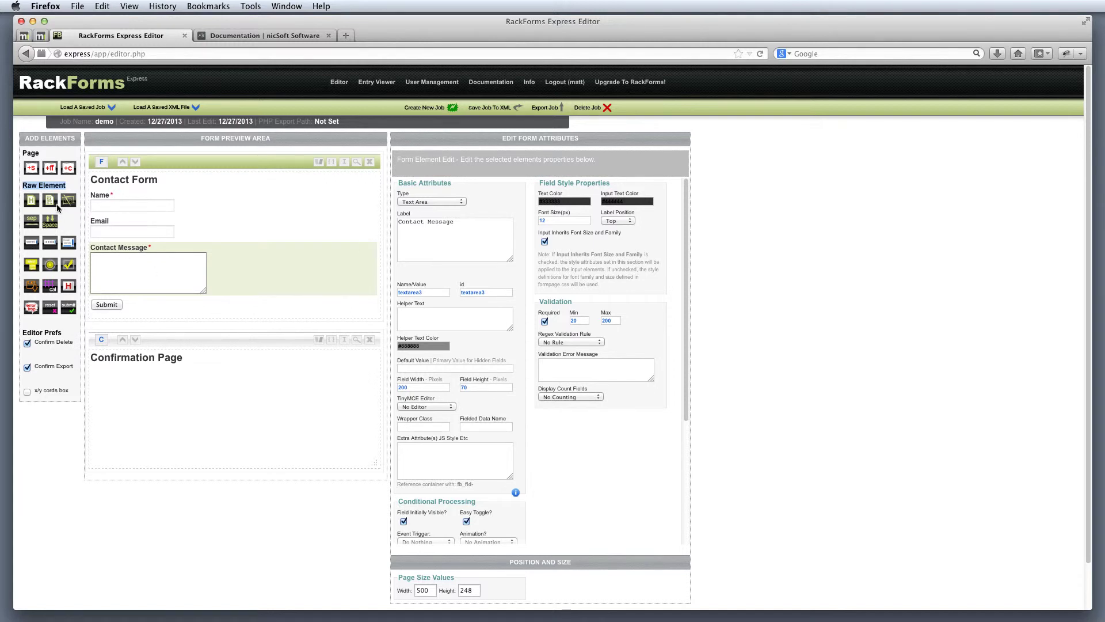
click(186, 342)
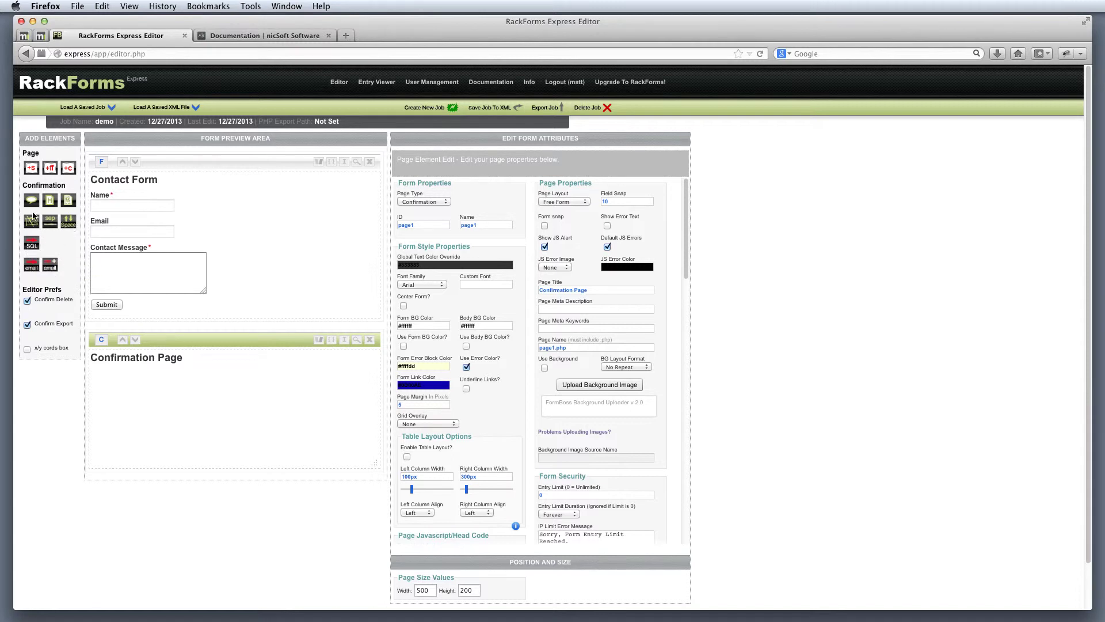
click(206, 162)
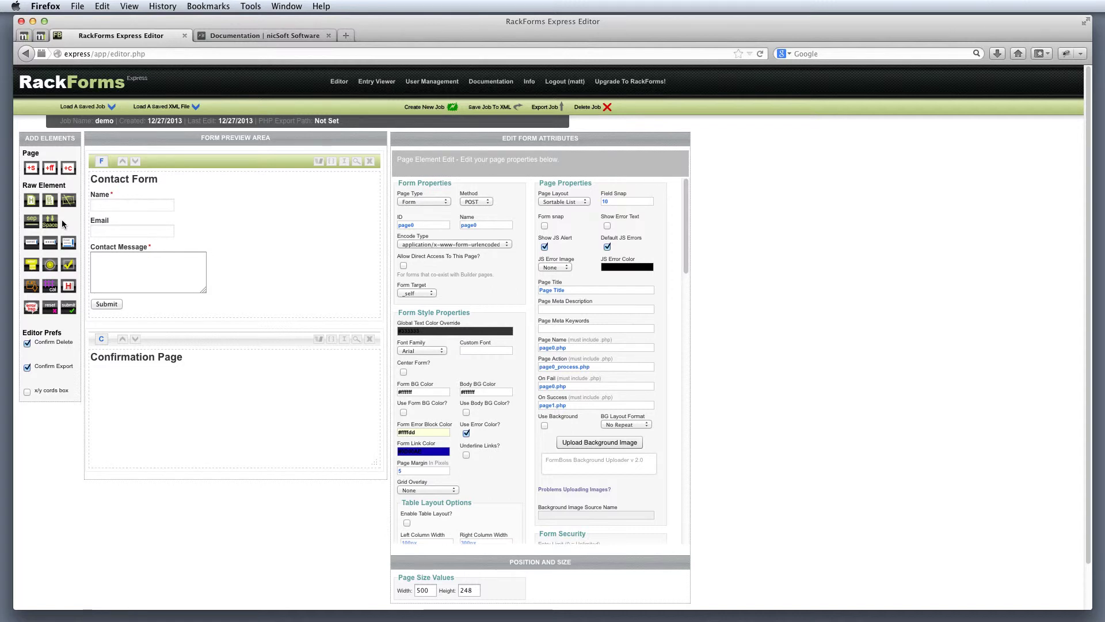
click(266, 339)
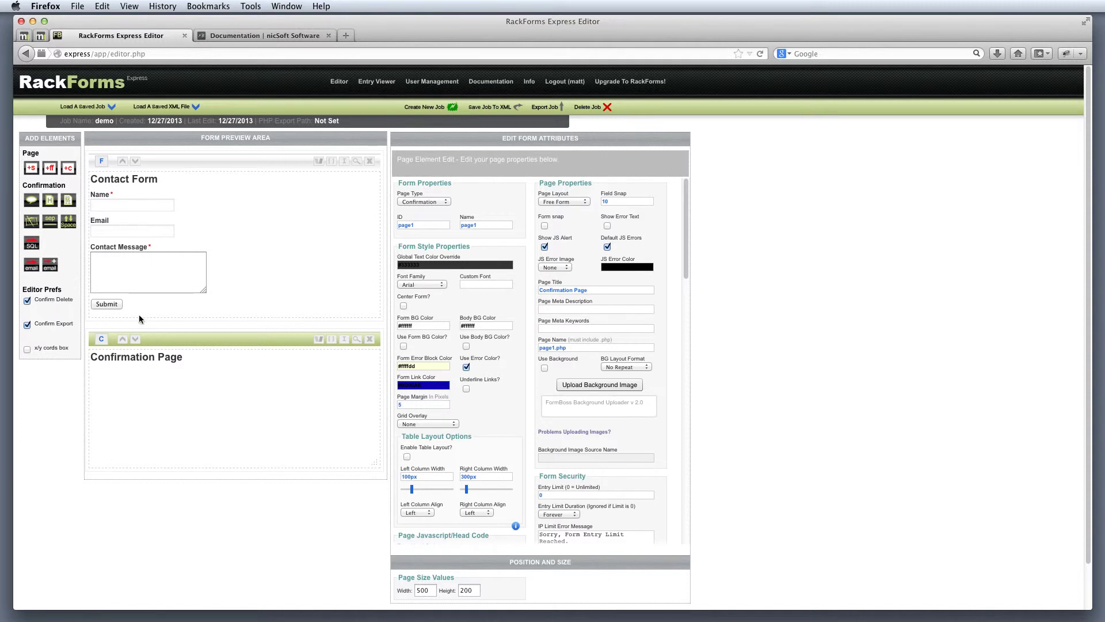
Step: Add a Send Result to RackForms SQL element at Left 20, Top 50 on the Confirmation Page
click(27, 245)
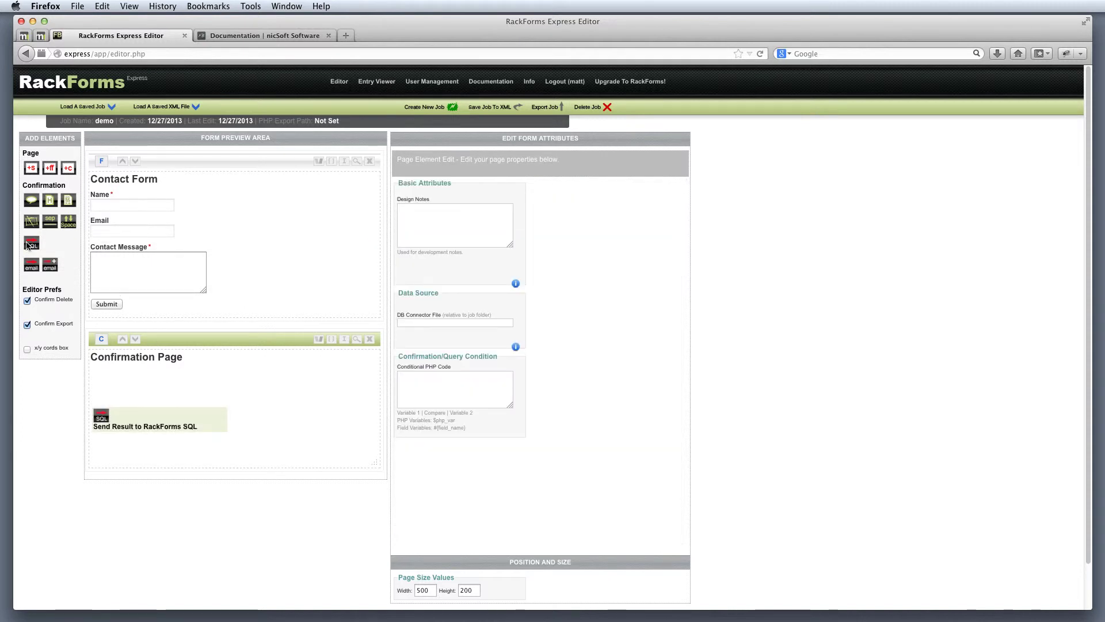
click(138, 414)
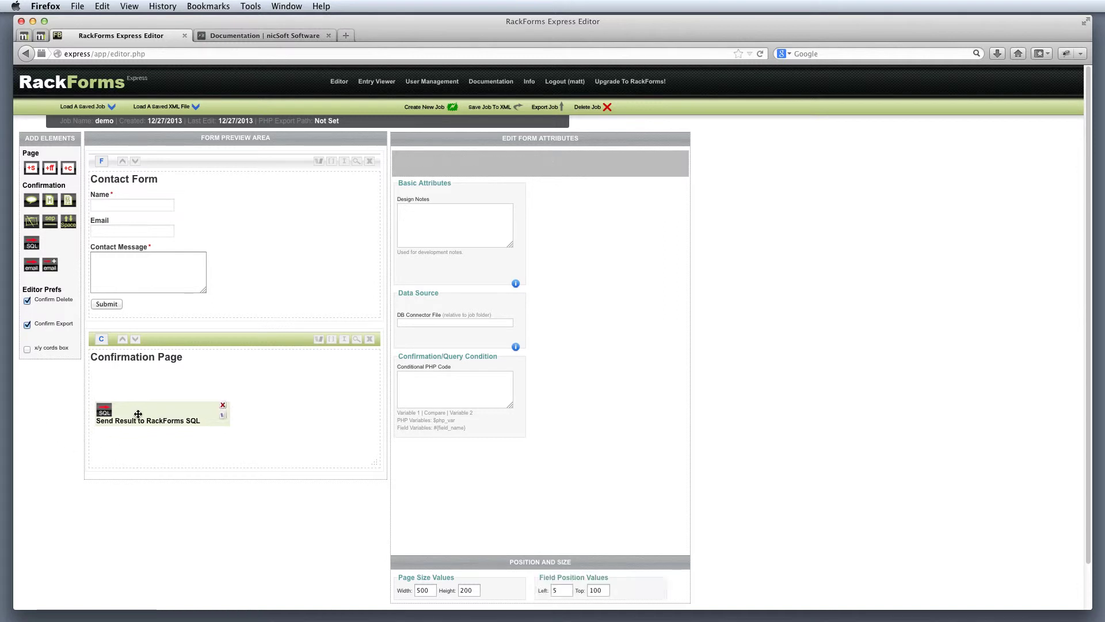
drag(138, 414, 144, 391)
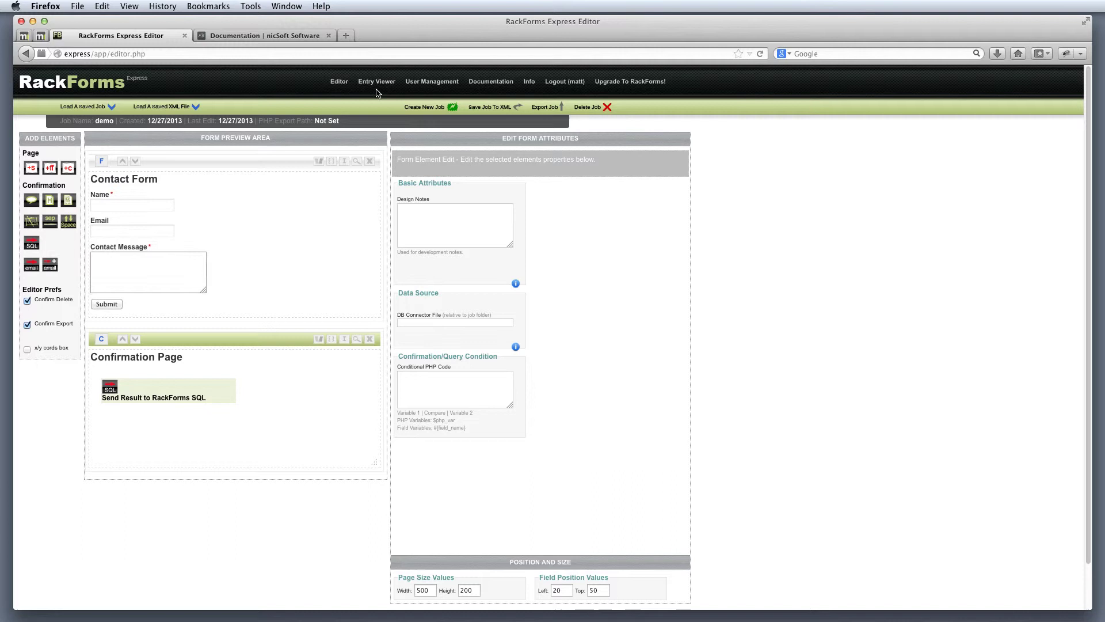
click(262, 160)
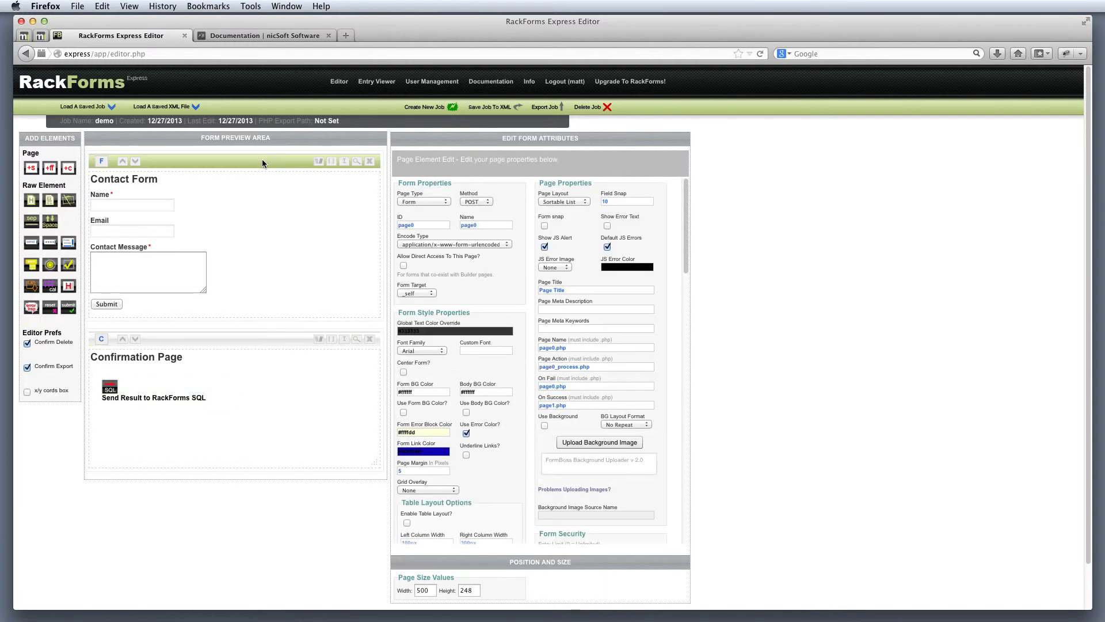
Step: Save and preview the form, submitting a test name, e-mail and 'This is a sample email message!'
click(358, 161)
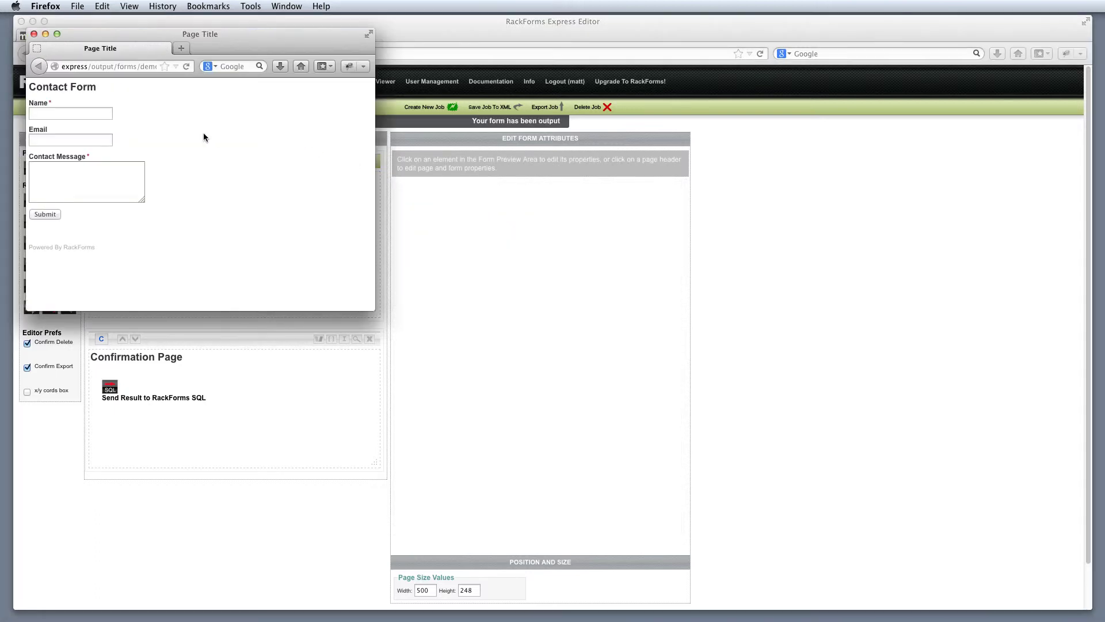
click(73, 113)
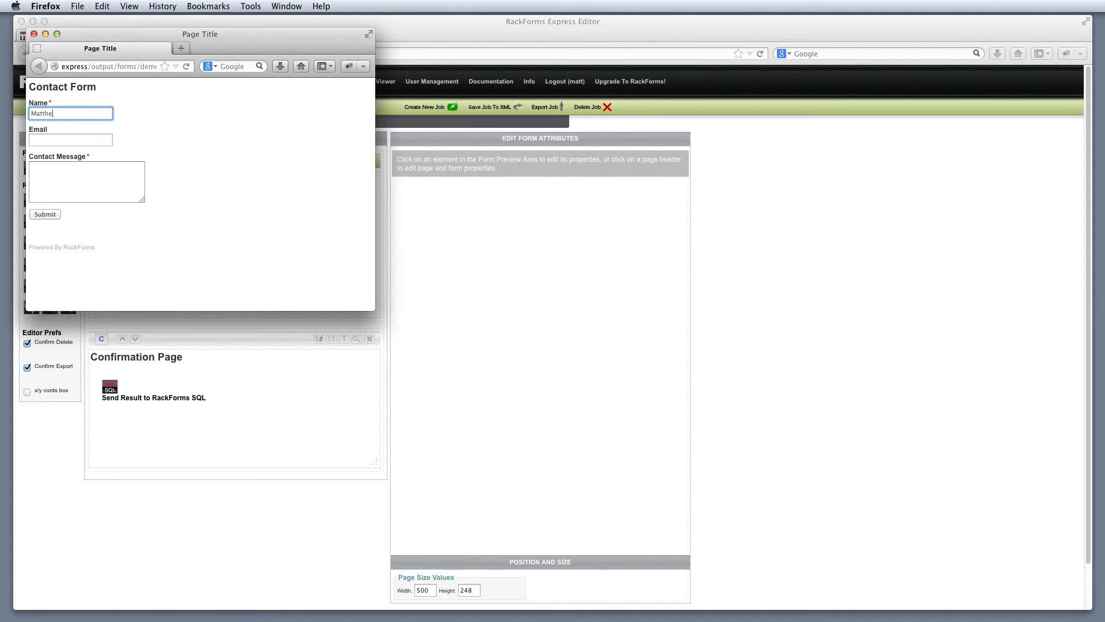
key(Tab)
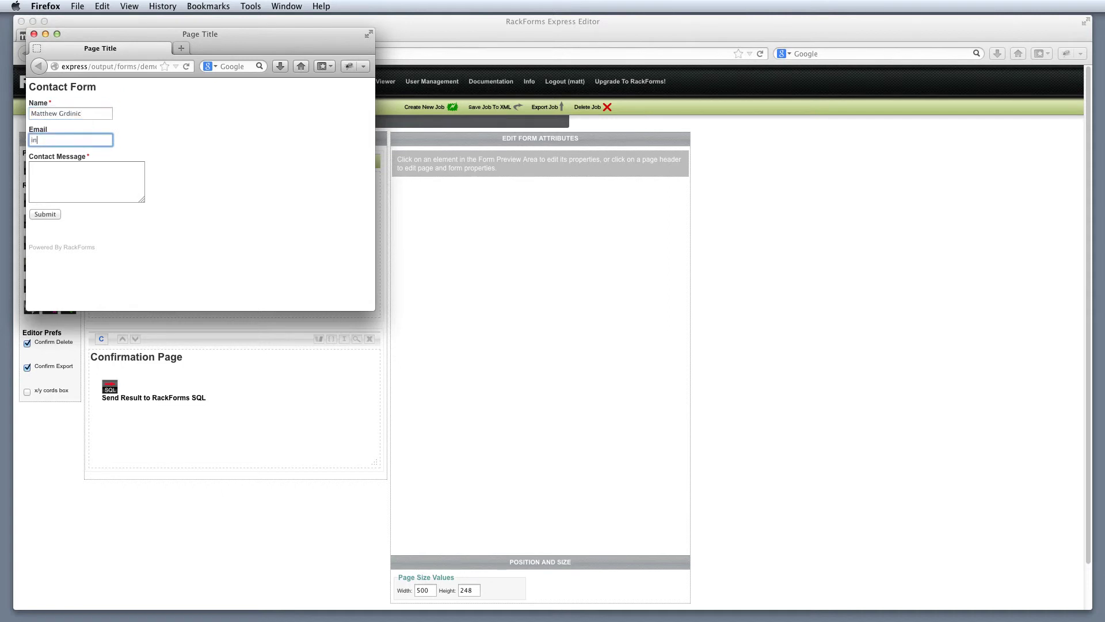
key(Tab)
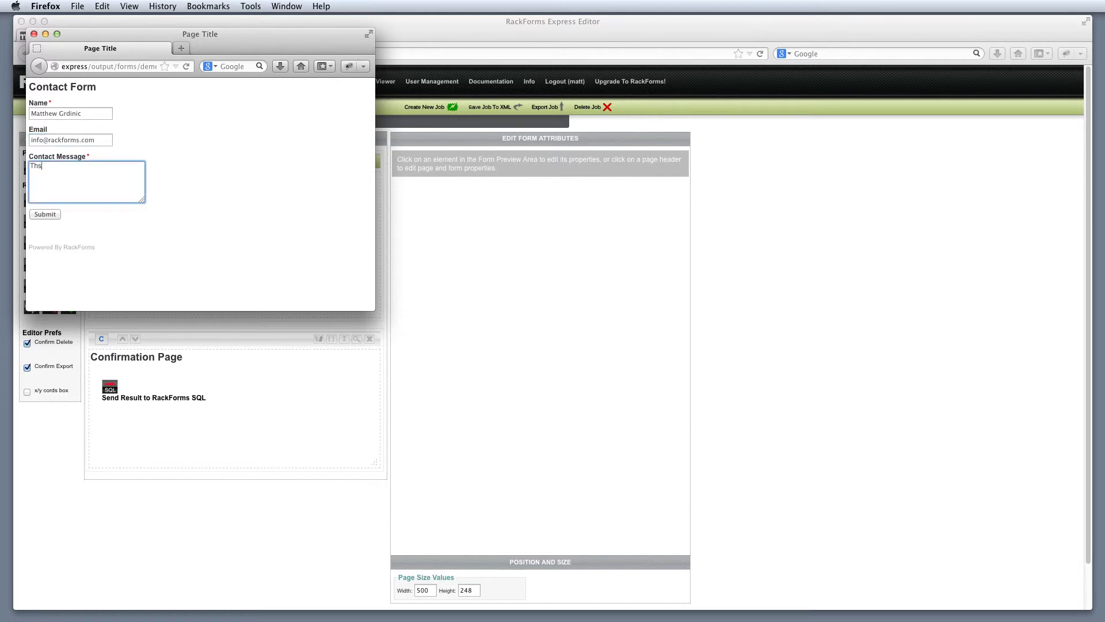
key(BackSpace)
key(BackSpace)
click(50, 214)
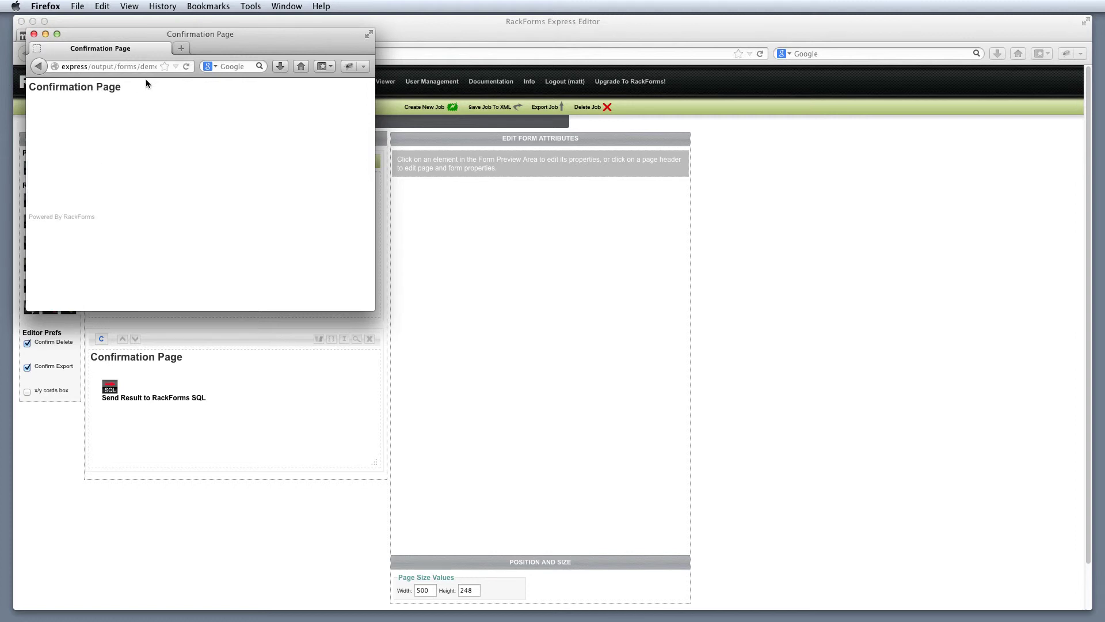
drag(226, 37, 444, 299)
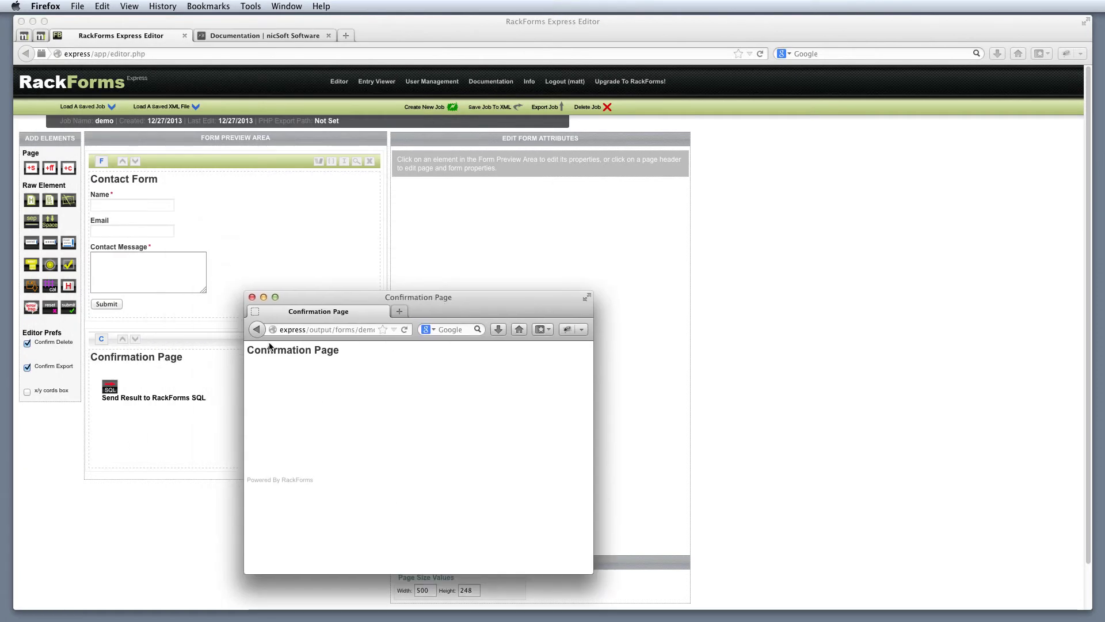
Step: View the demo (1) submission in Entry Viewer, toggle Edit Mode, then return to Editor
click(252, 296)
click(377, 81)
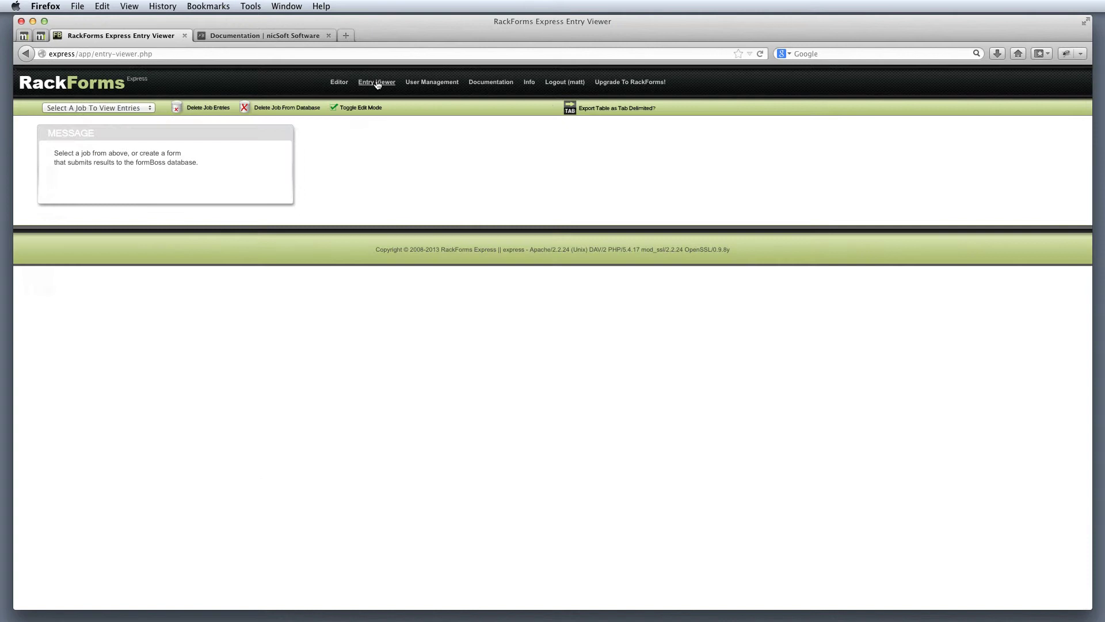
click(105, 109)
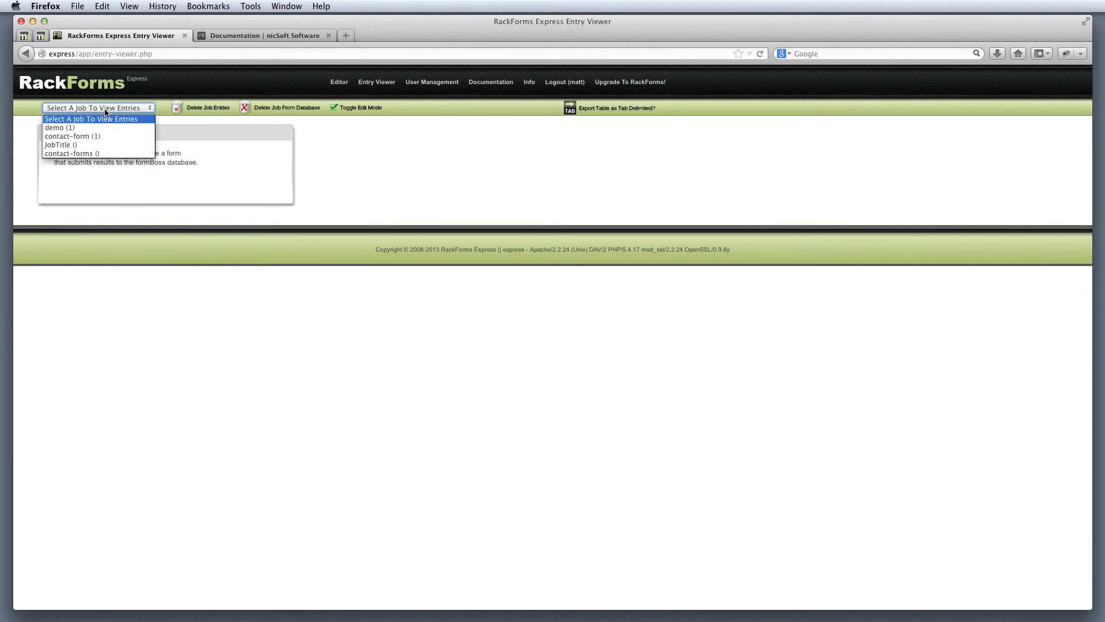
click(53, 132)
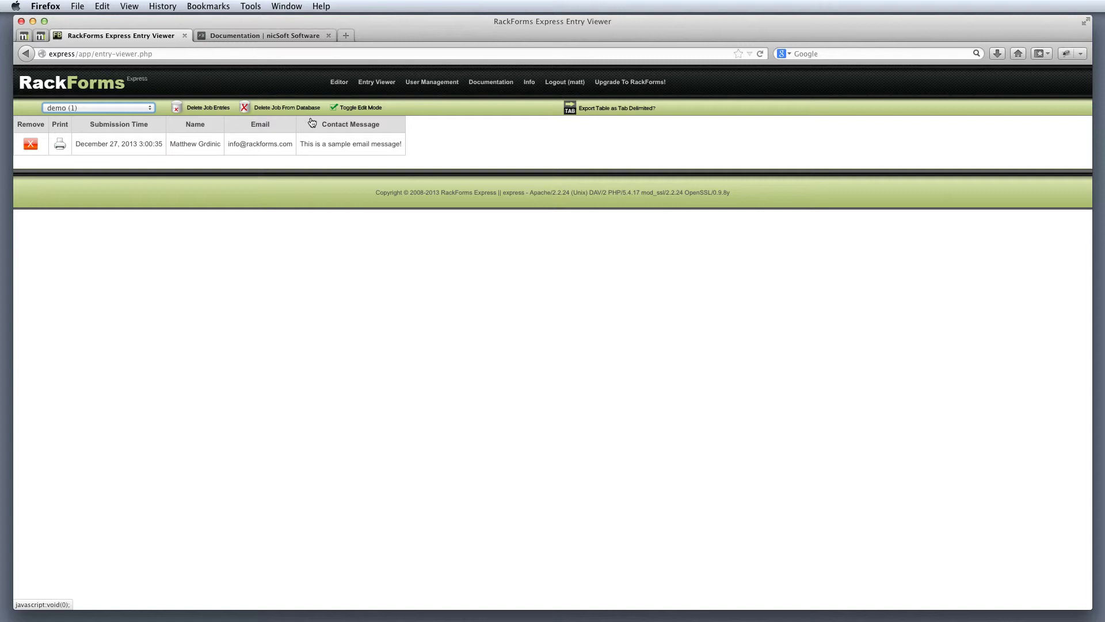
click(353, 108)
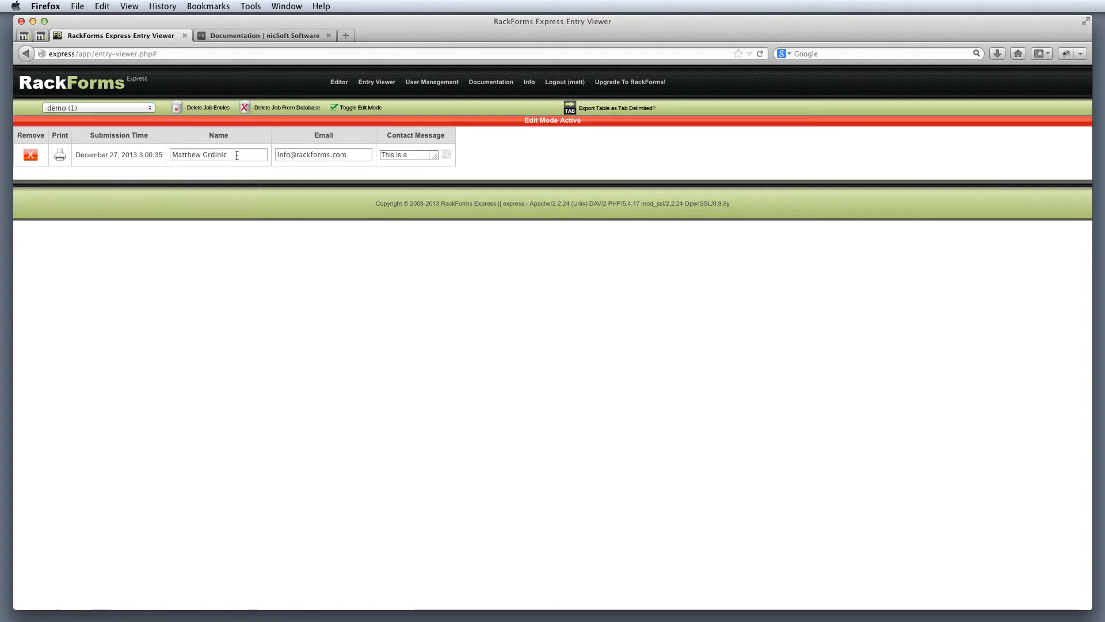
click(345, 111)
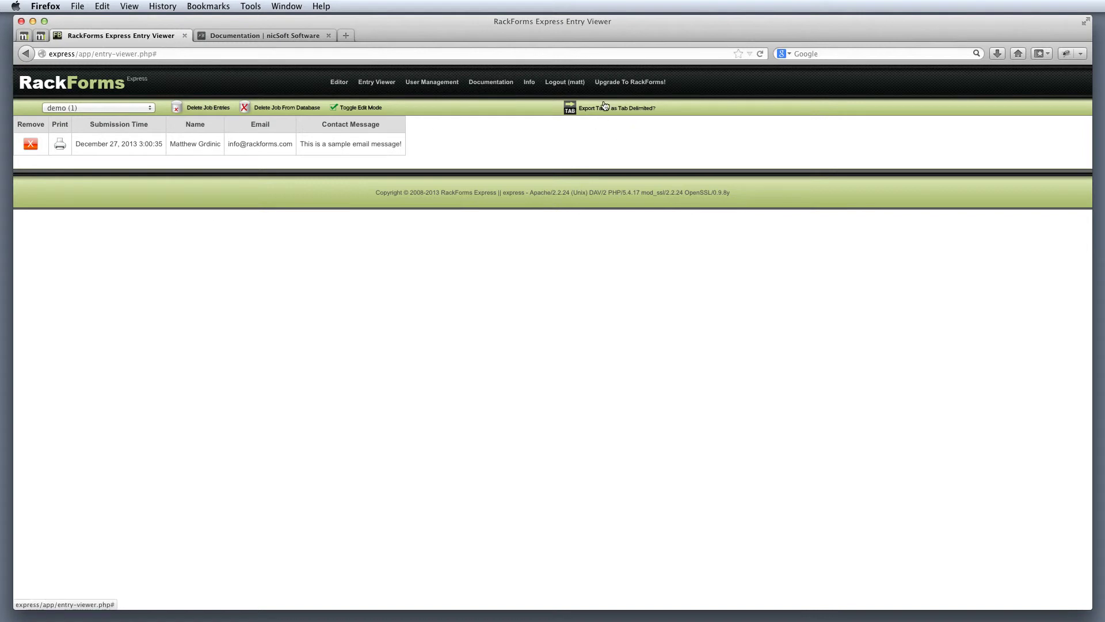
click(339, 83)
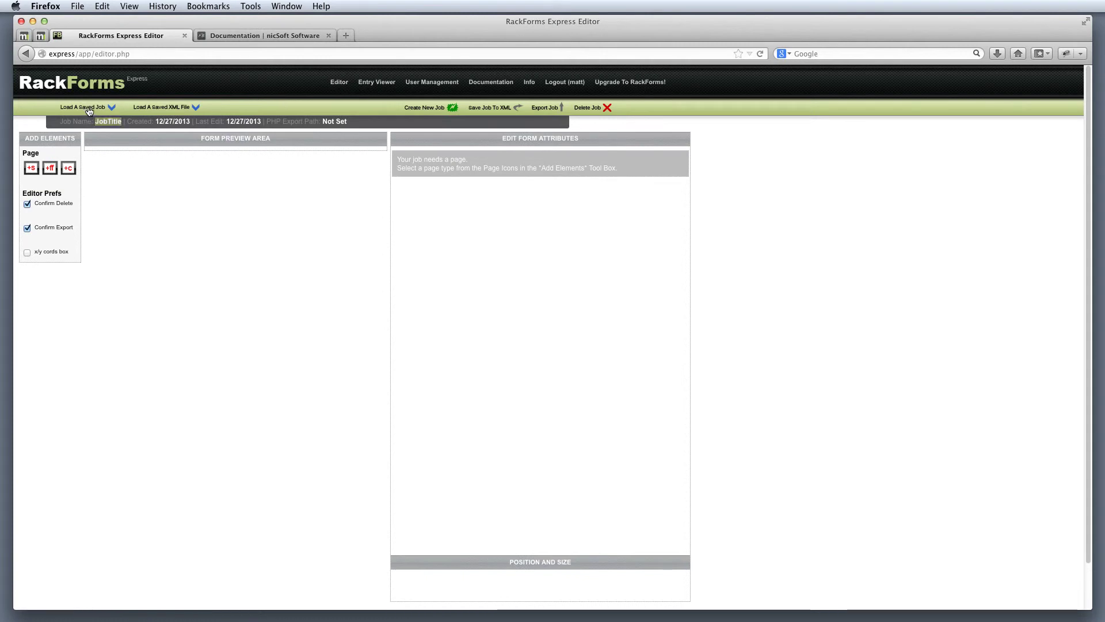
Step: Load the saved 'demo' job and drop a Simple Email element below the Confirmation Page's SQL item
click(88, 108)
click(87, 121)
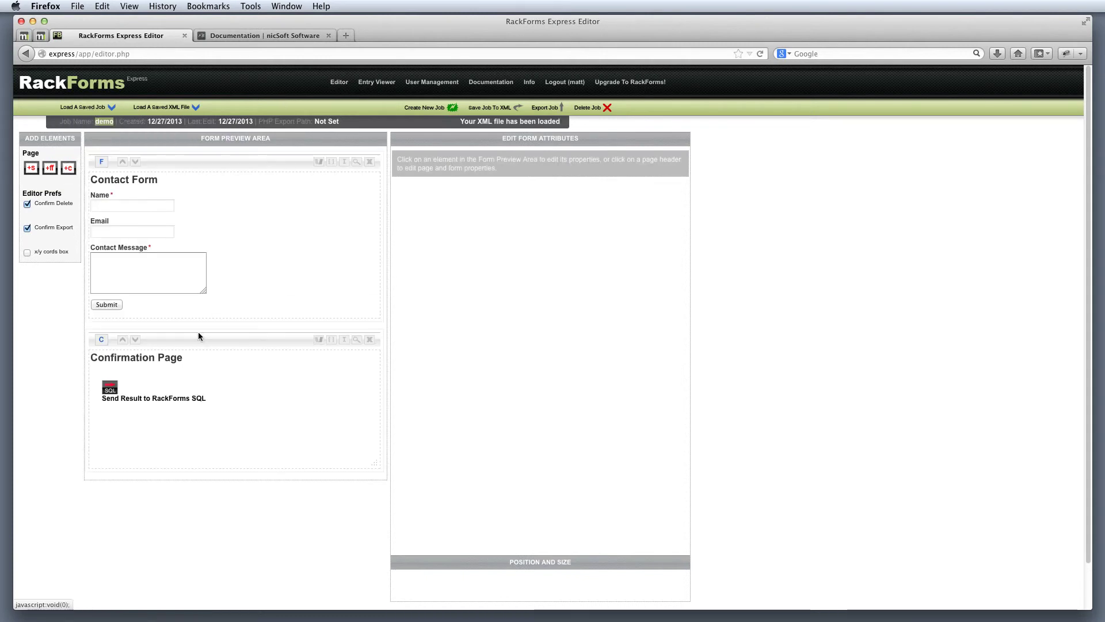
click(198, 342)
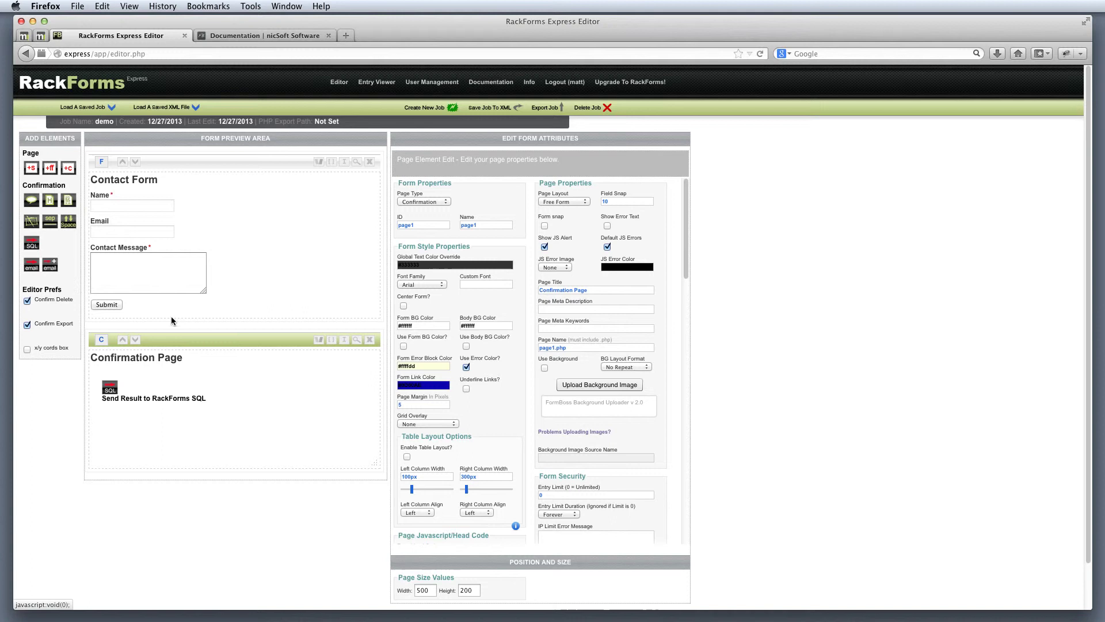
click(50, 266)
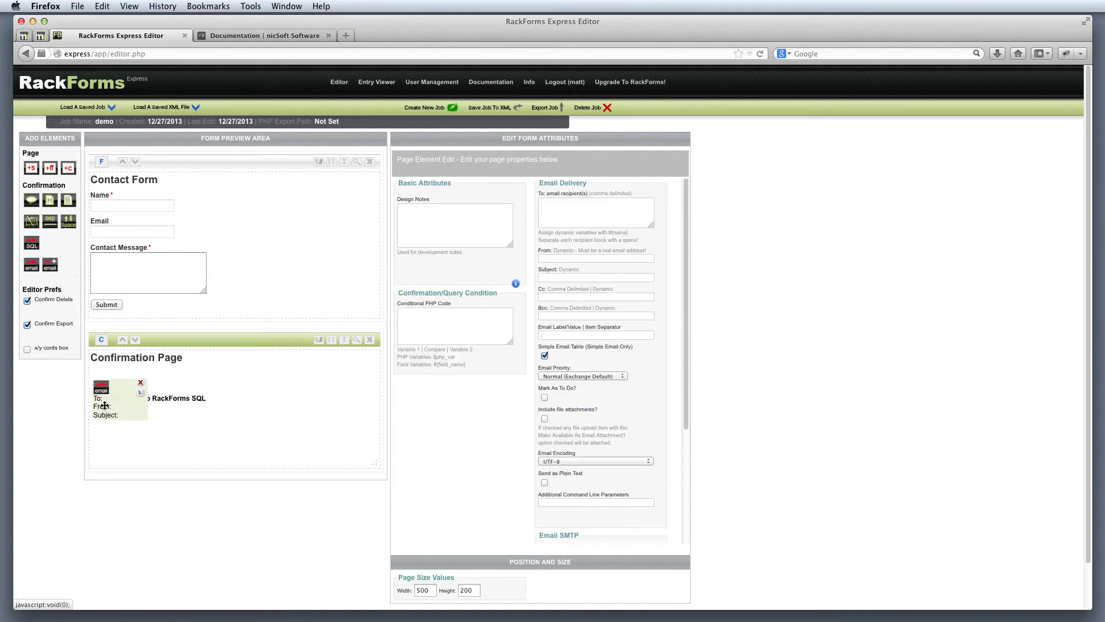
drag(106, 406, 117, 447)
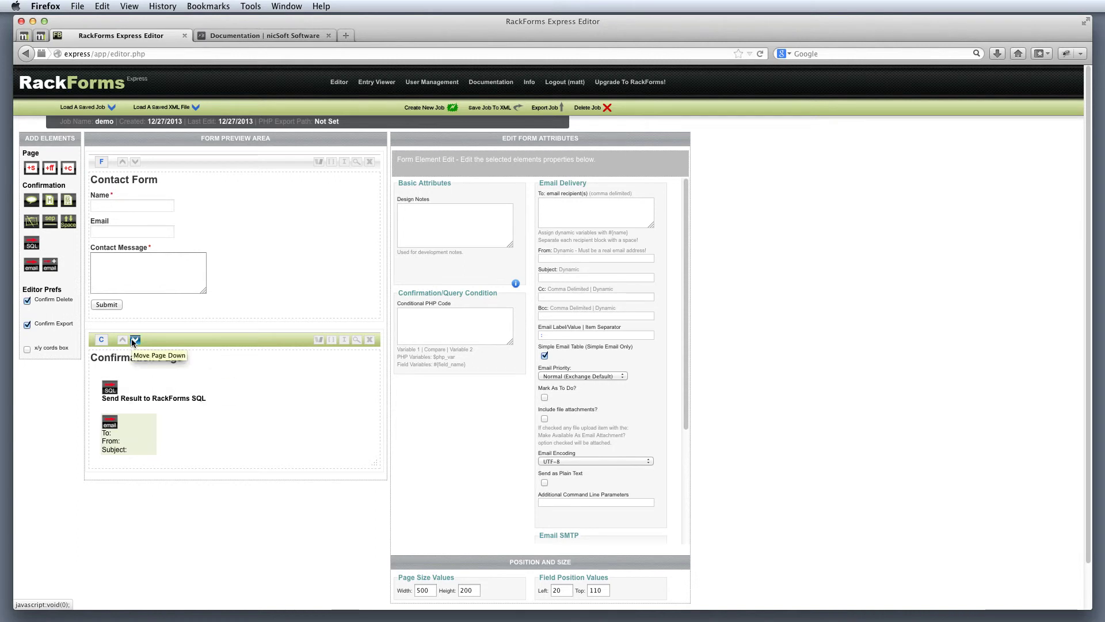
Step: Place an Email Plus element to the right of the simple email on the Confirmation Page
click(51, 266)
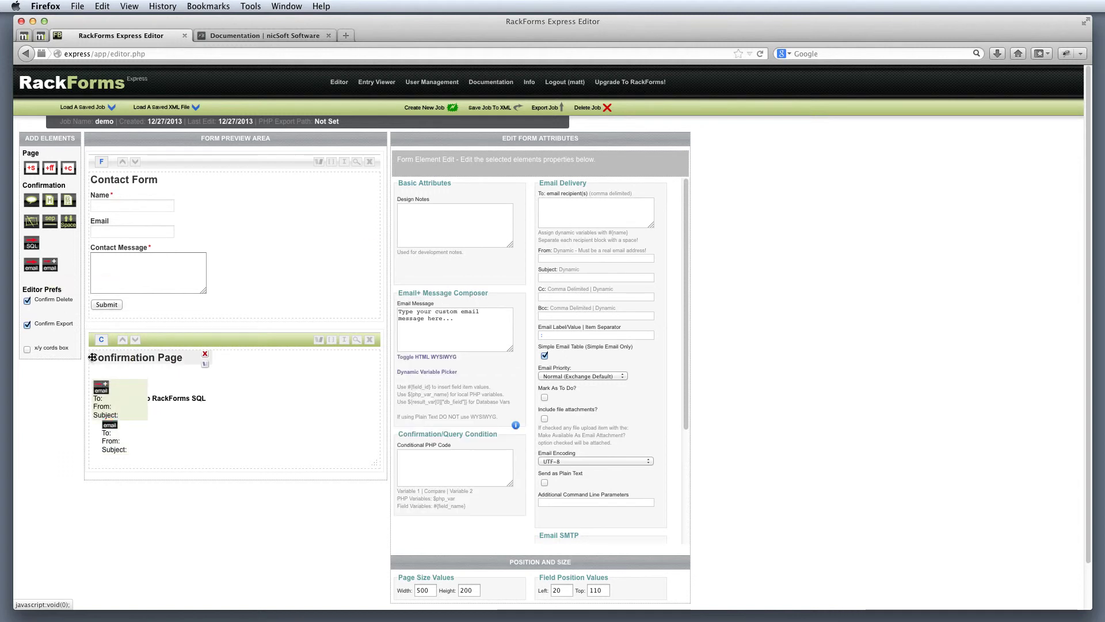
drag(93, 390, 216, 425)
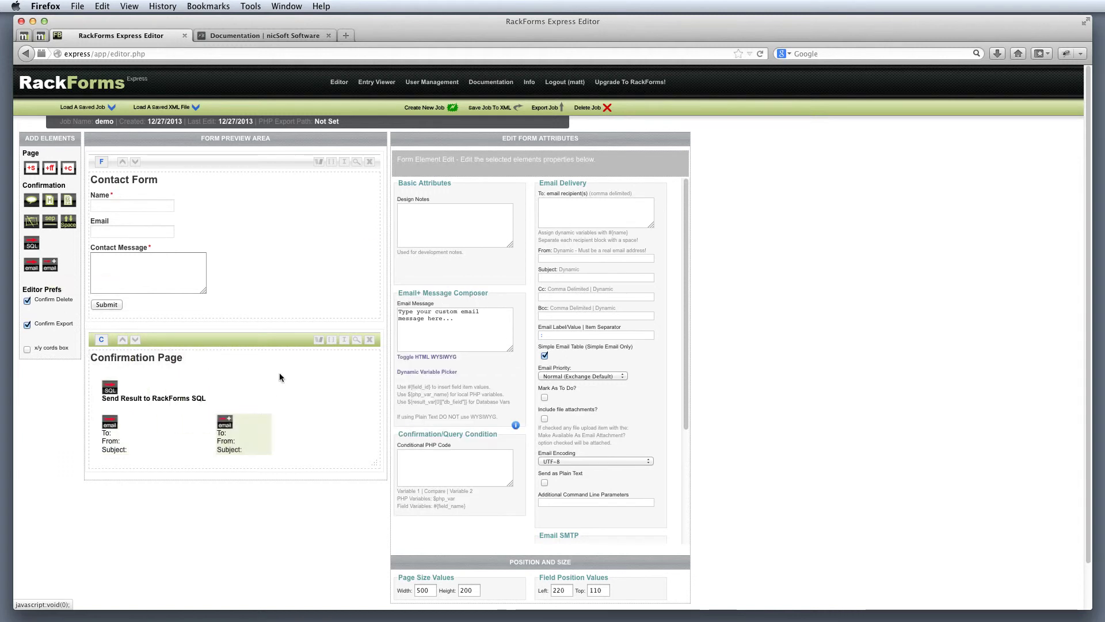
click(597, 216)
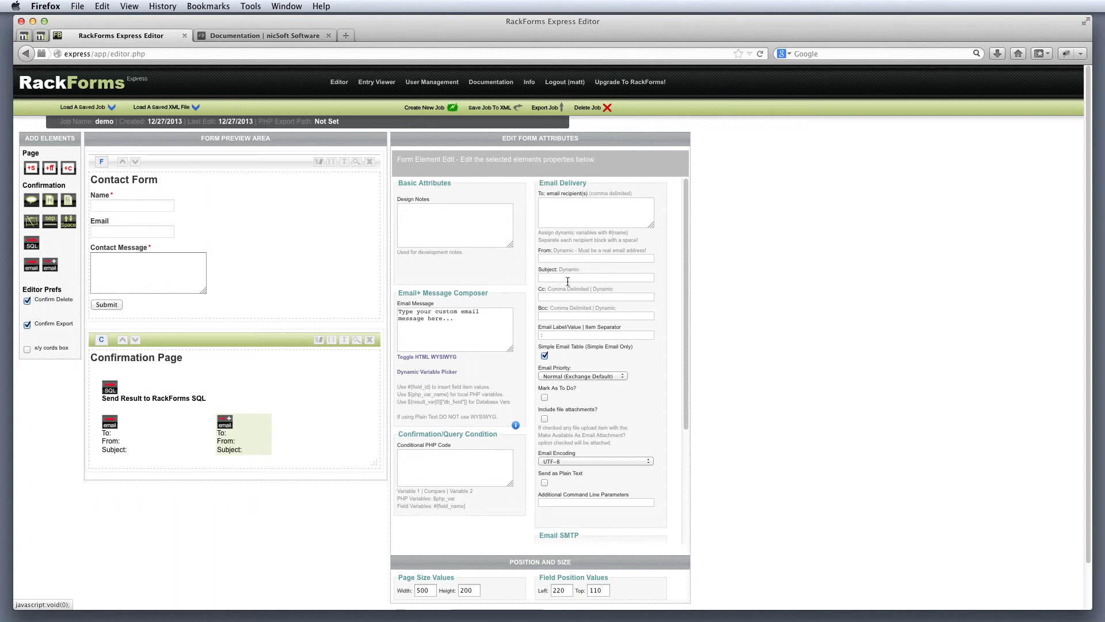
Step: Replace the Email Plus message with 'Name: ' followed by the text1 dynamic variable, giving 'Name: #{text1}'
click(465, 328)
text(Name:)
click(436, 371)
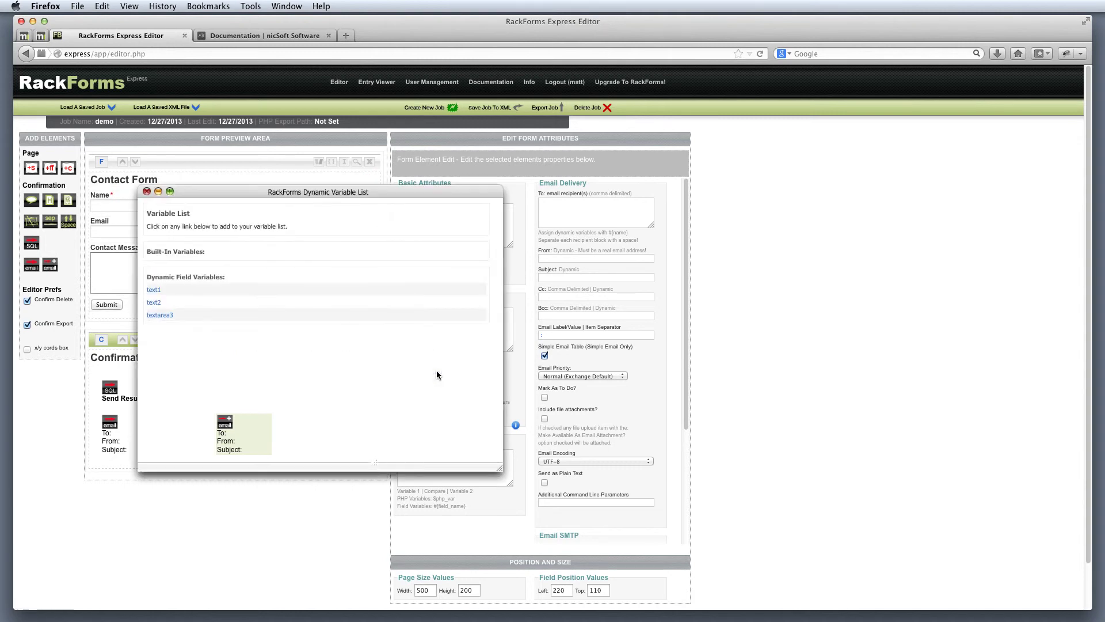
click(160, 296)
click(147, 191)
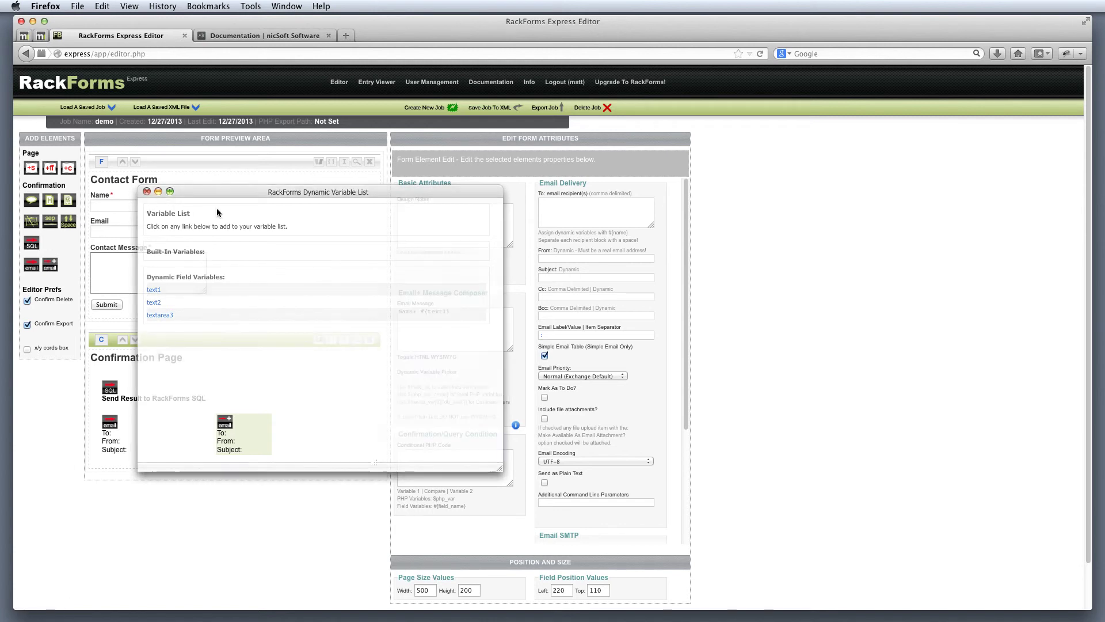
drag(452, 312, 454, 311)
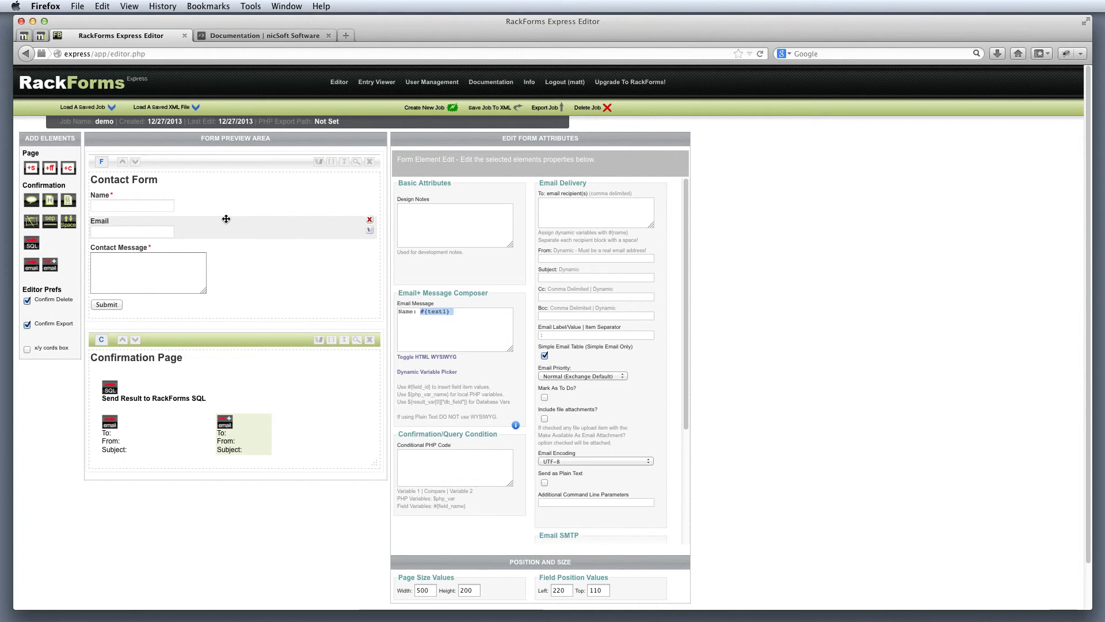
Step: Copy all of the Contact Form's iFrame embed code, then close the embed dialog
click(345, 162)
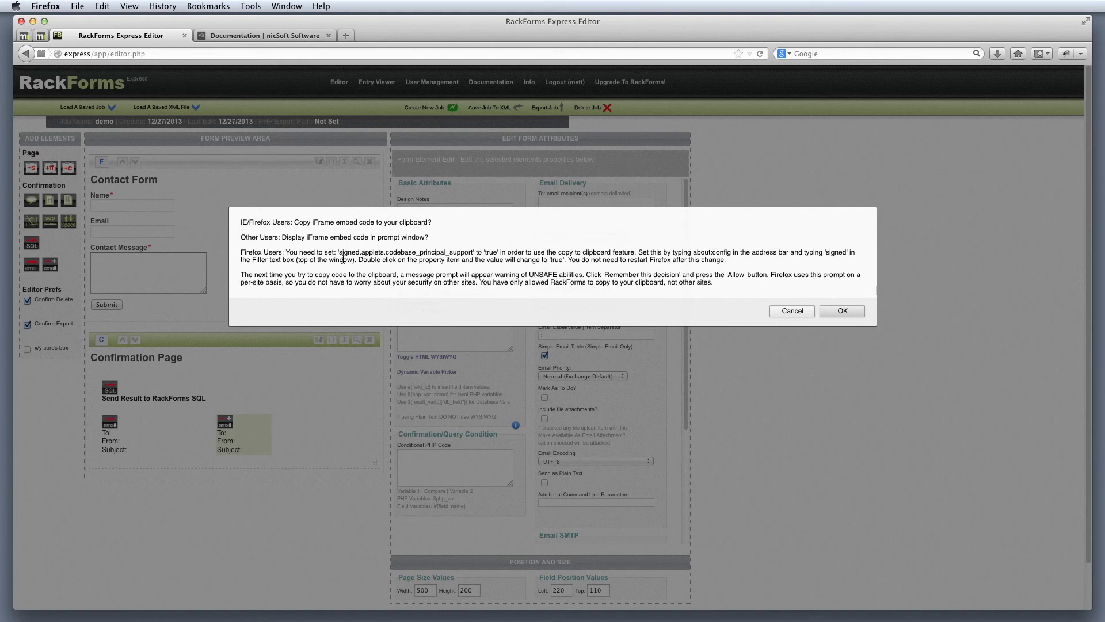
click(827, 311)
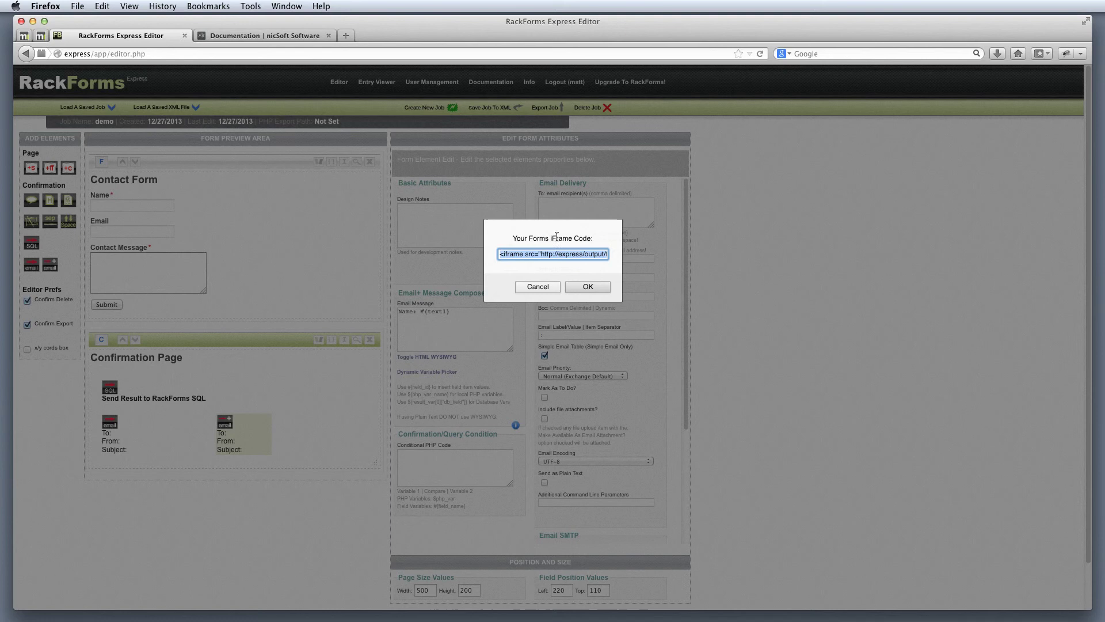
drag(513, 239, 577, 240)
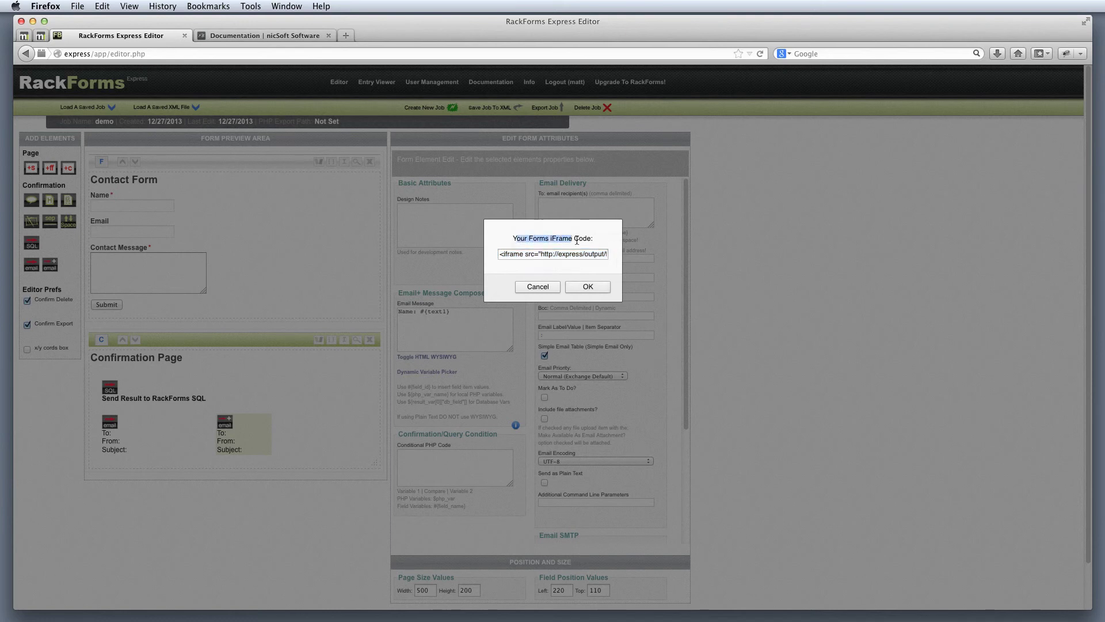
double_click(560, 254)
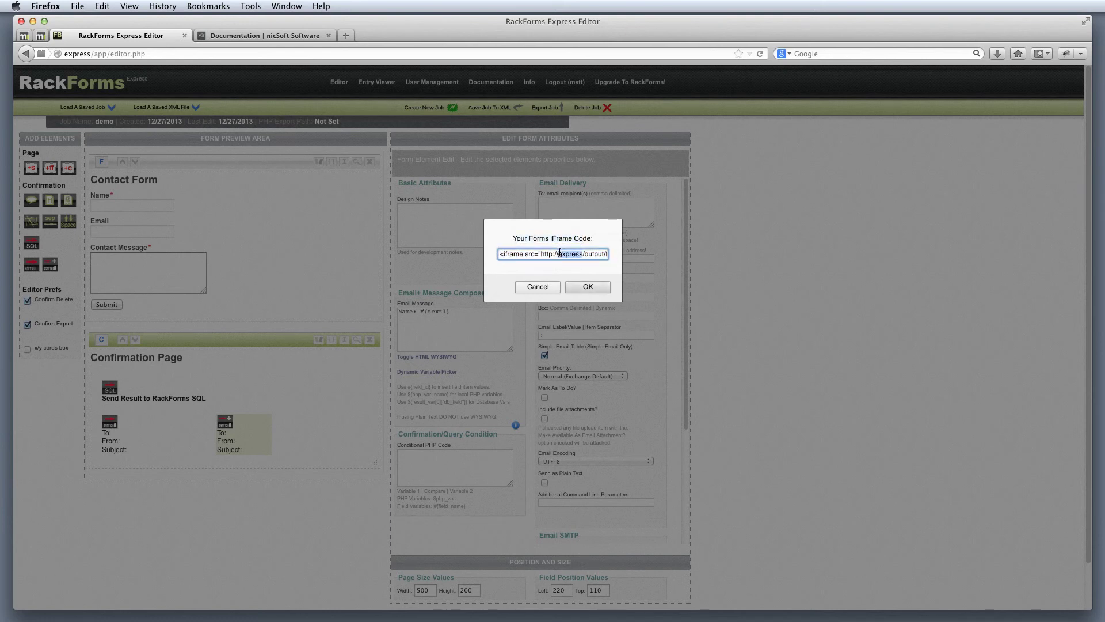
key(super+a)
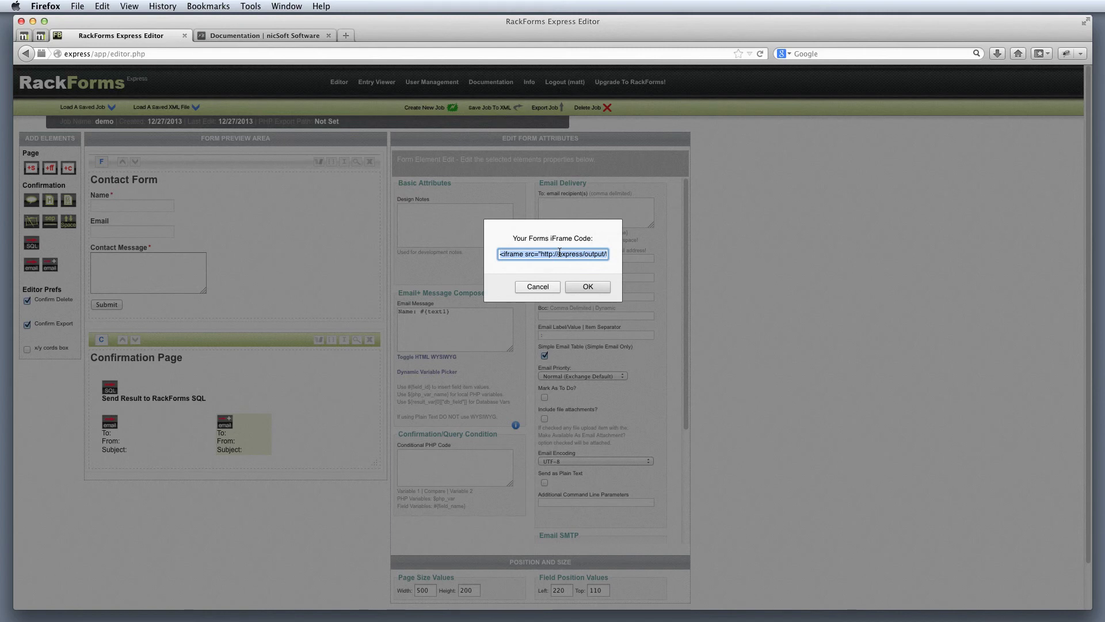
right_click(560, 253)
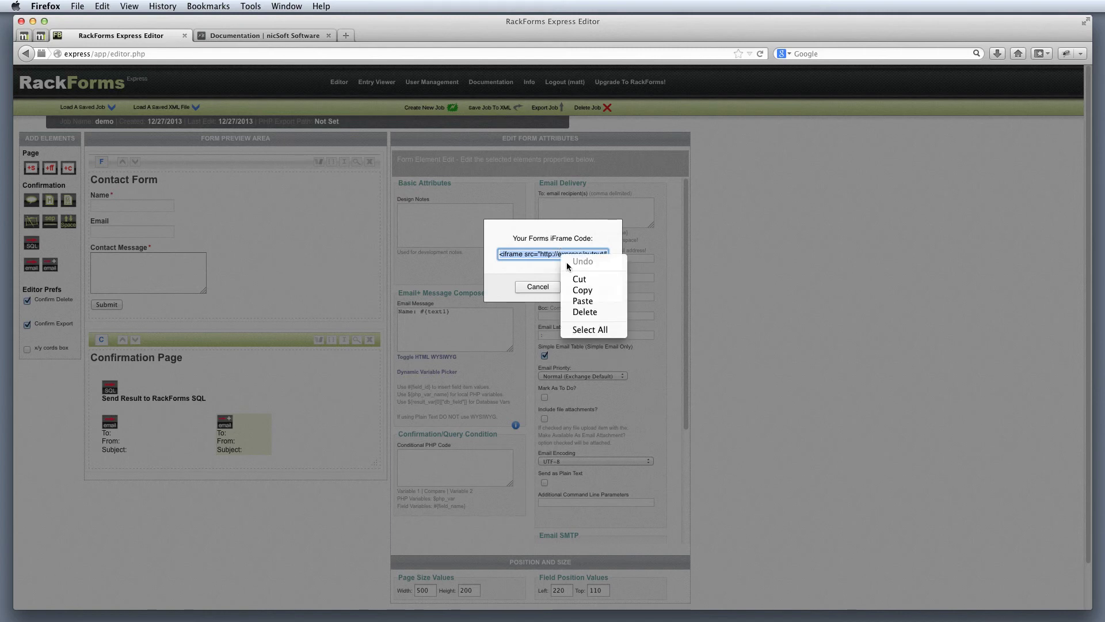
click(583, 290)
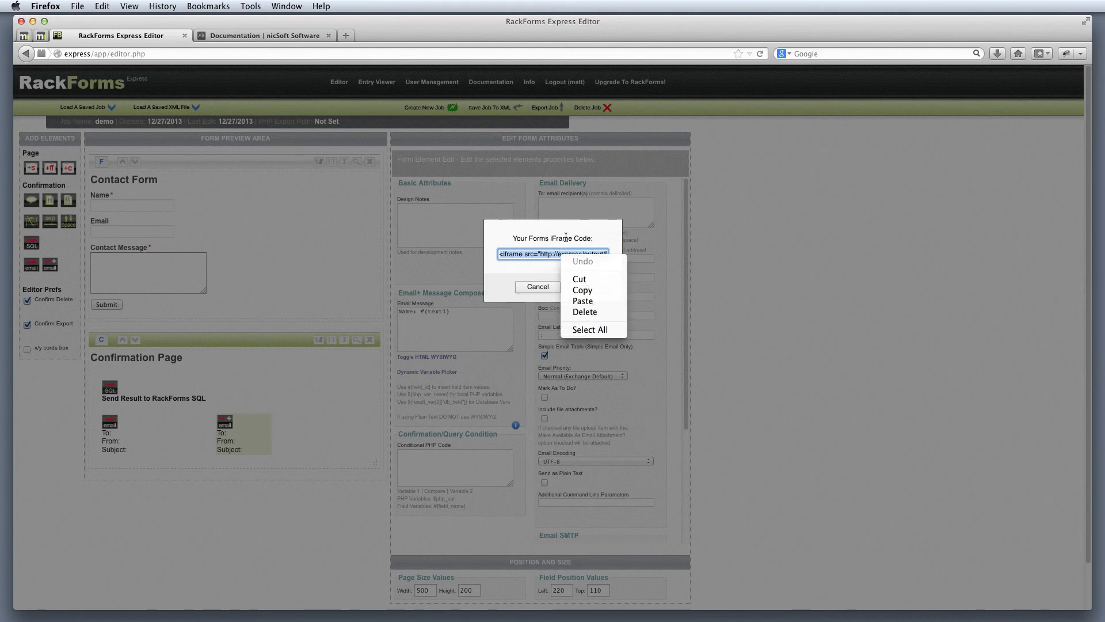
click(552, 287)
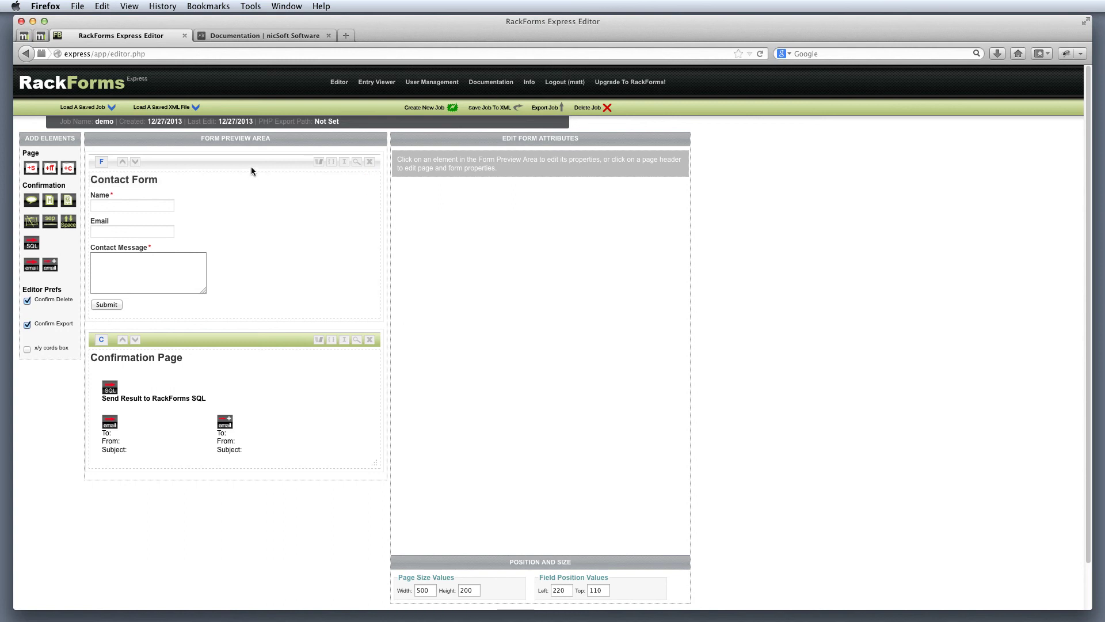
Step: Show the Contact Form page properties, then open the Send Result to RackForms SQL element's attributes
click(251, 167)
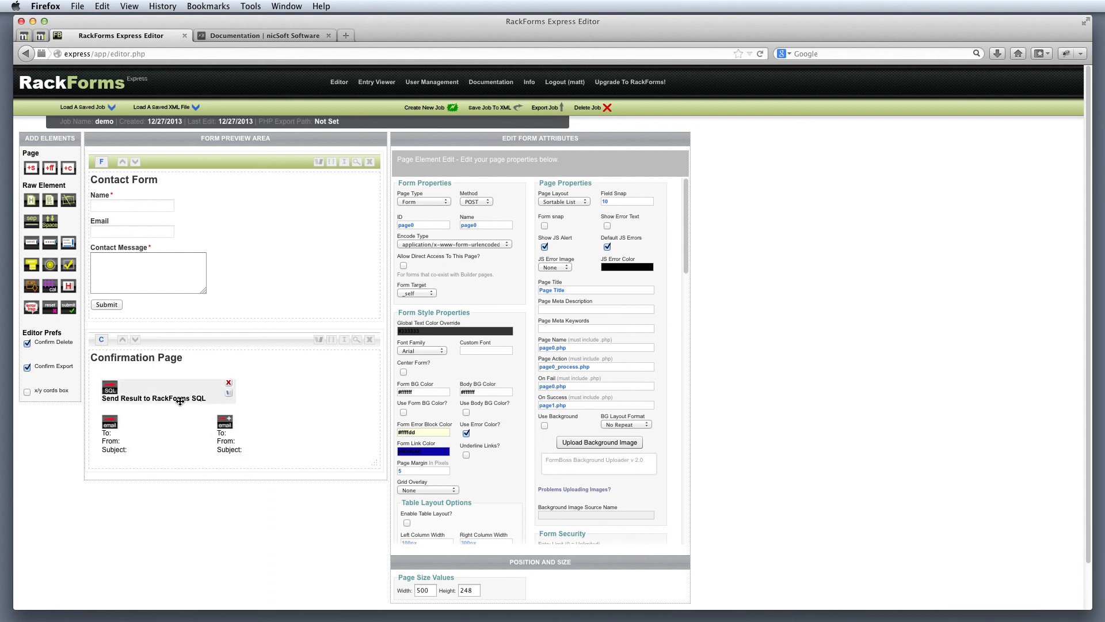
click(153, 398)
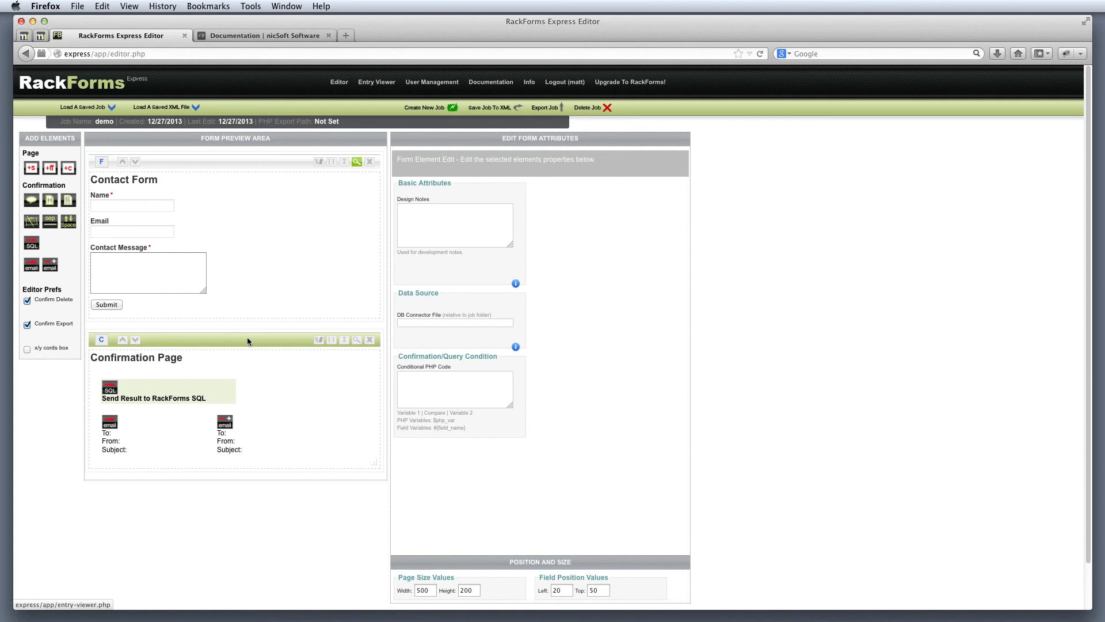
mouse_move(229, 439)
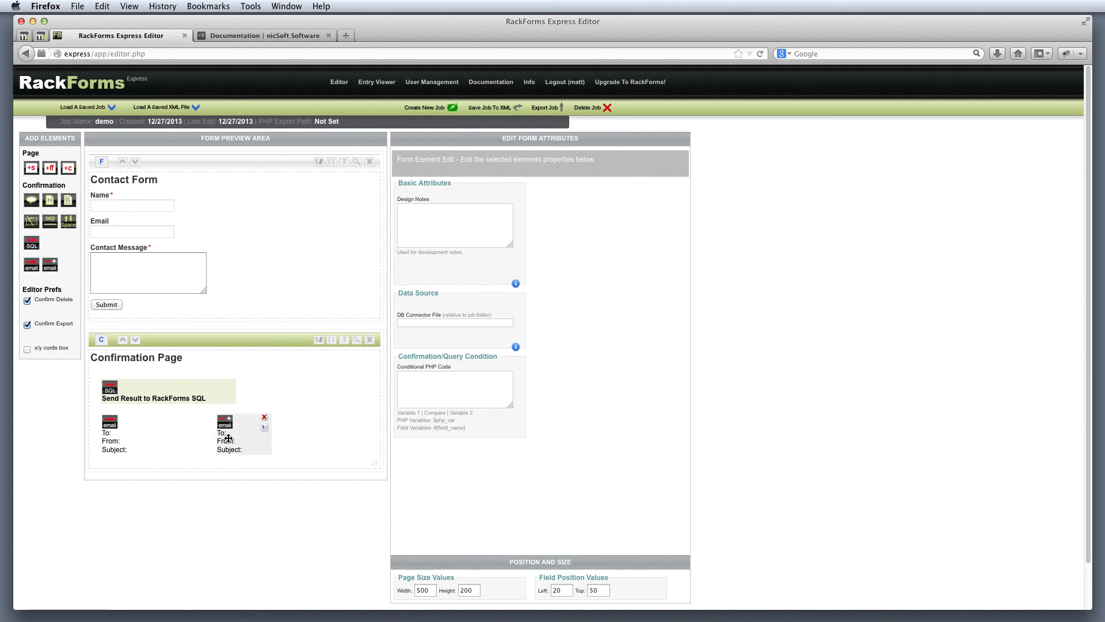